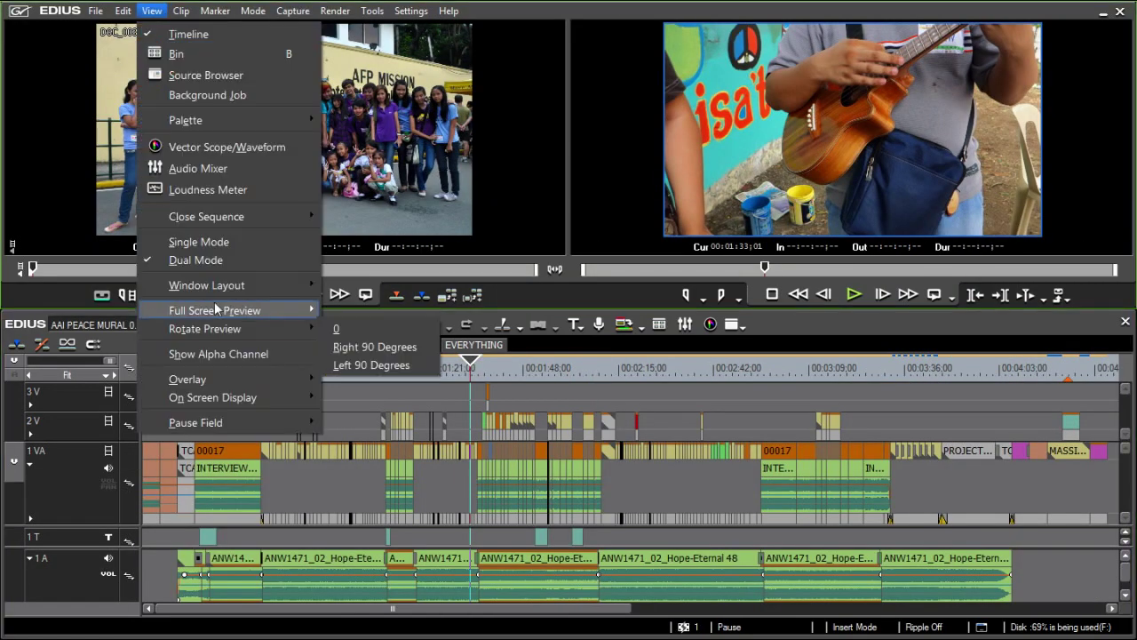
- Apply the saved dual-monitor window layout
{"action": "mouse_move", "coordinate": [222, 285]}
{"action": "mouse_move", "coordinate": [400, 310]}
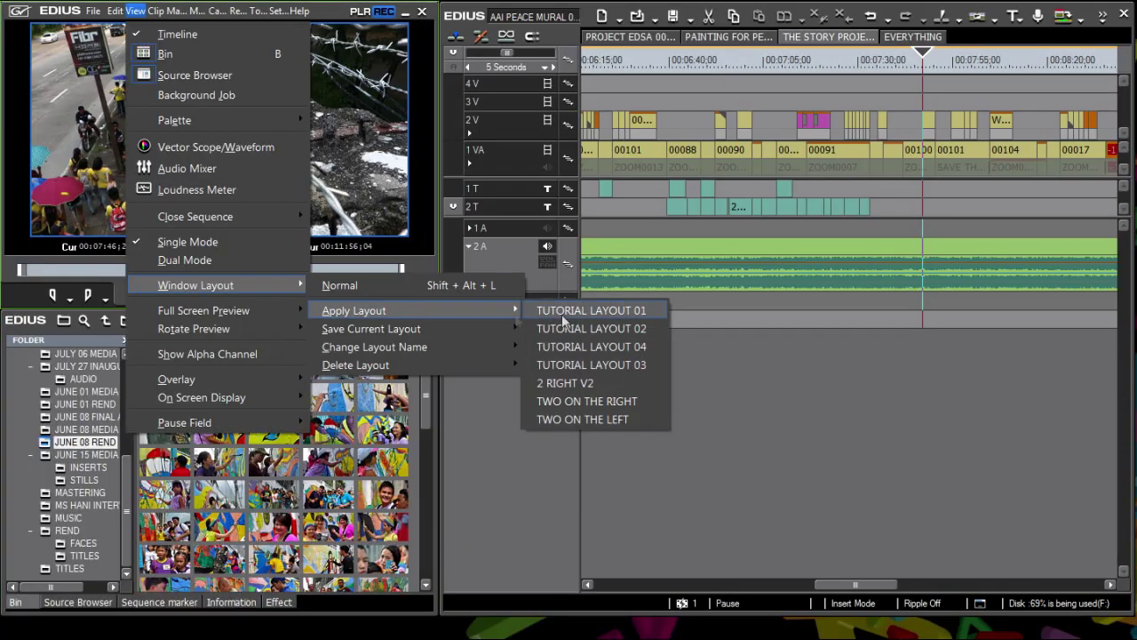
{"action": "left_click", "coordinate": [562, 311]}
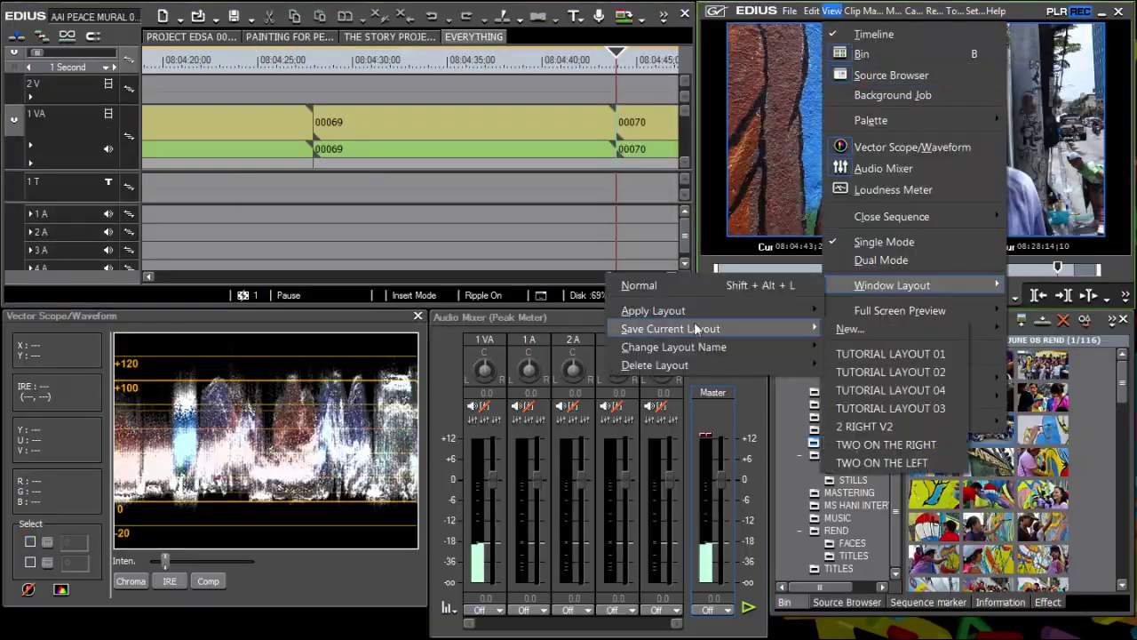
{"action": "left_click", "coordinate": [880, 449]}
- Pick a panel whose buttons to customise, stop playback, and open the Settings menu
{"action": "left_click", "coordinate": [470, 145]}
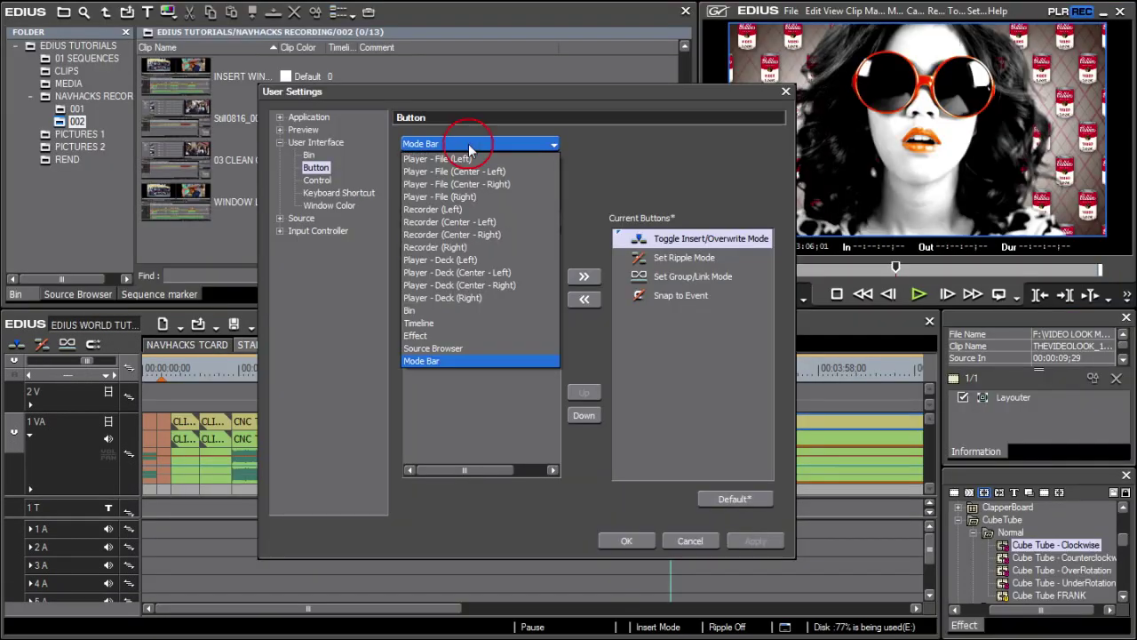
{"action": "left_click", "coordinate": [466, 159]}
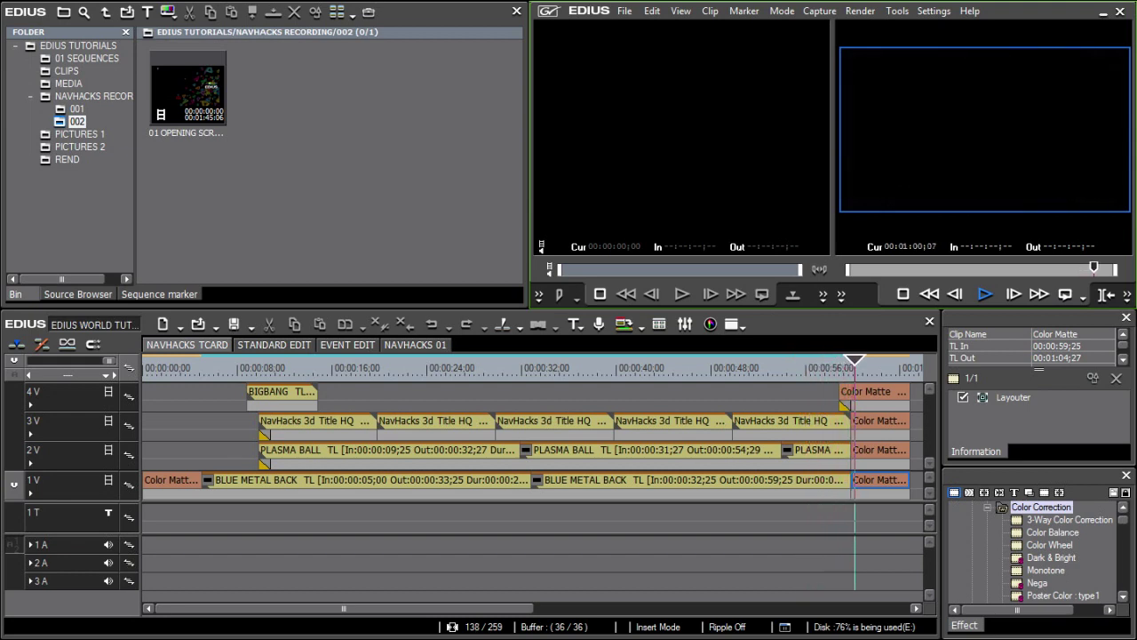
{"action": "key", "text": "space"}
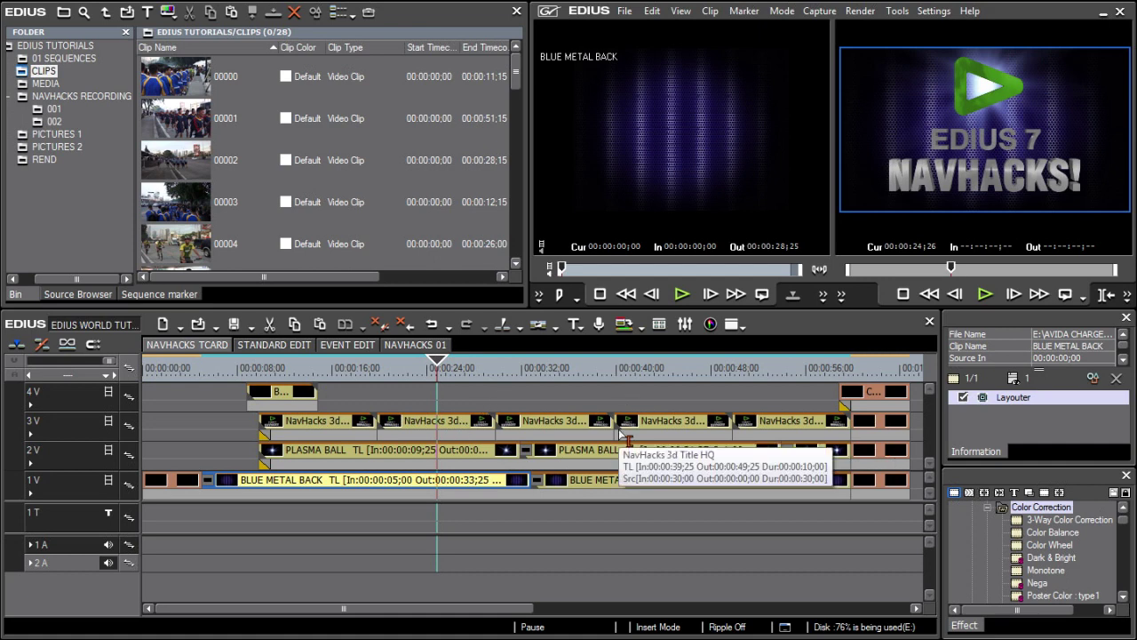
{"action": "left_click", "coordinate": [933, 11]}
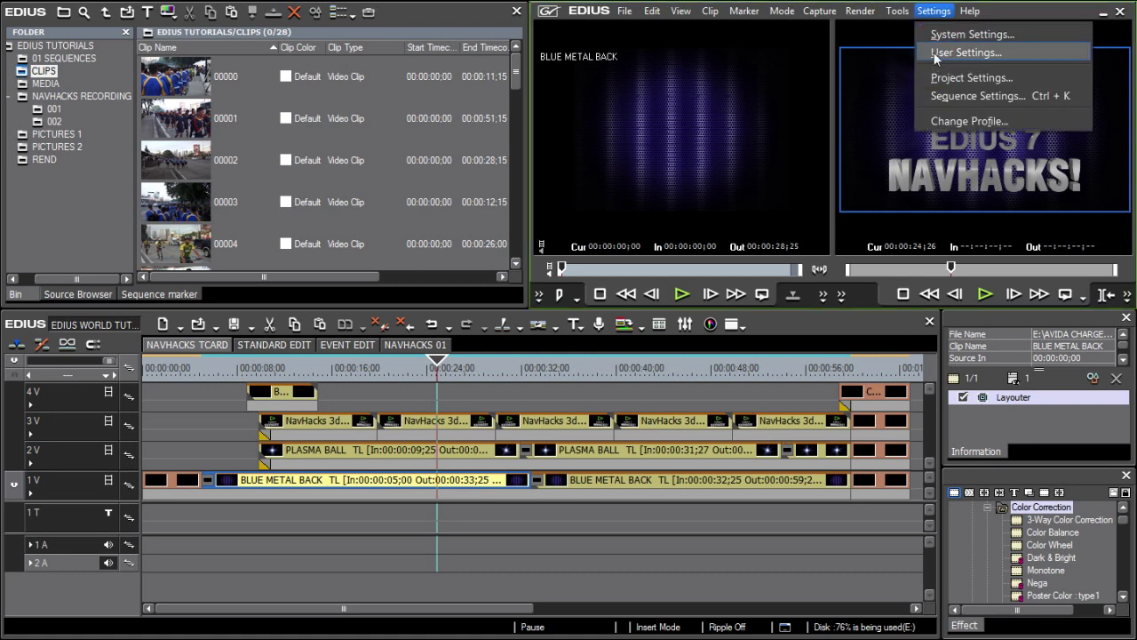
- In Timeline settings, turn off clip thumbnails and the timeline and source In, Out, Duration timecodes
{"action": "left_click", "coordinate": [935, 54]}
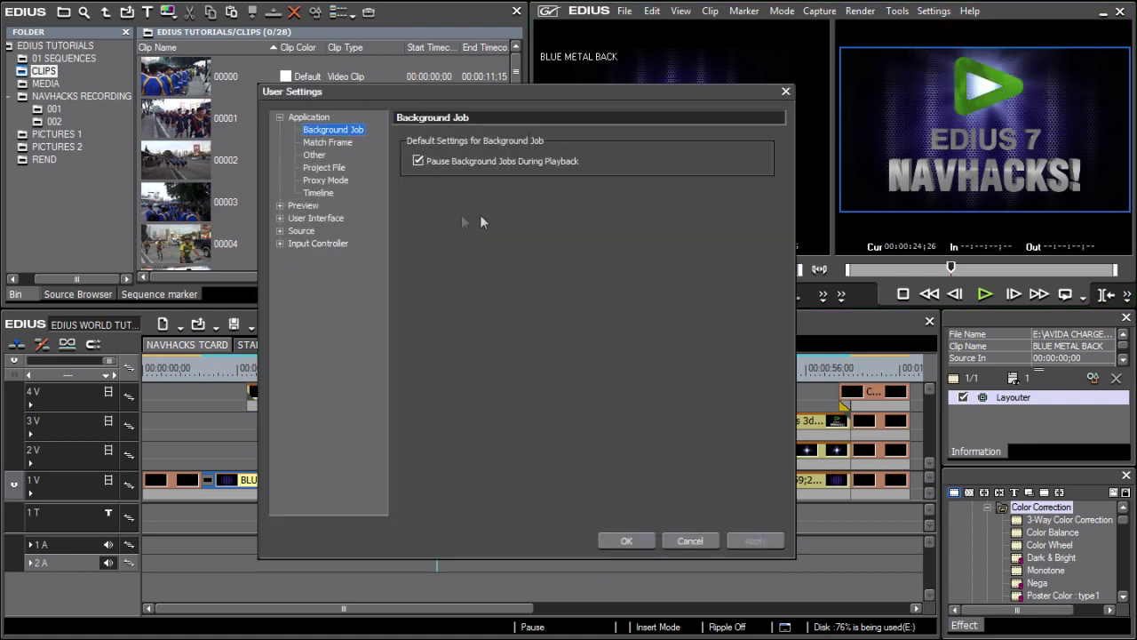
{"action": "left_click", "coordinate": [317, 192]}
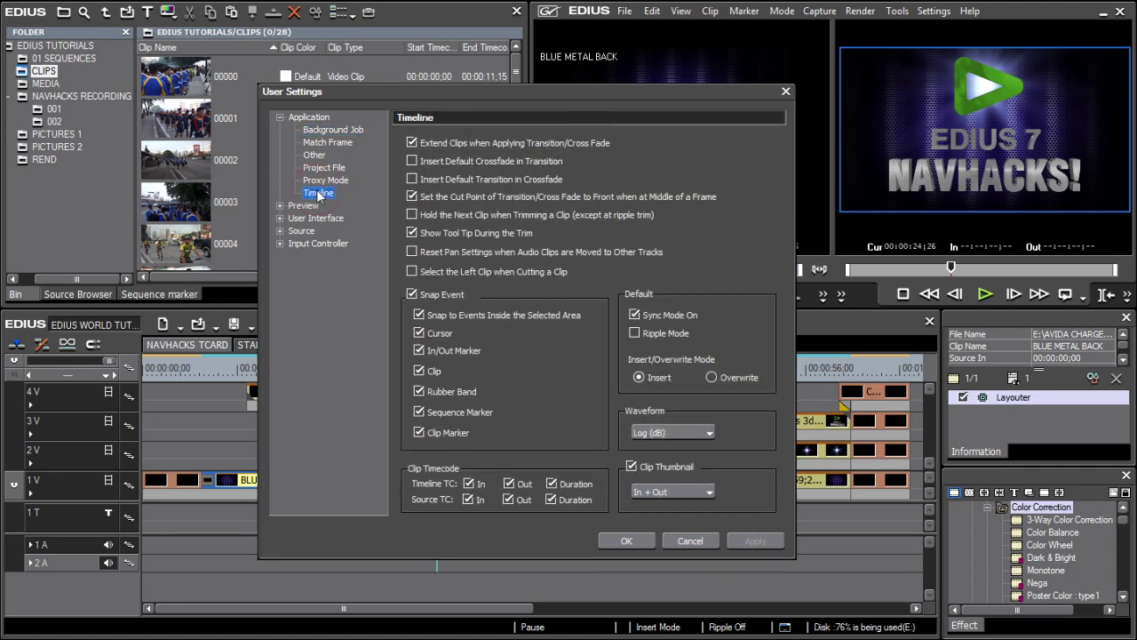
{"action": "left_click", "coordinate": [633, 466]}
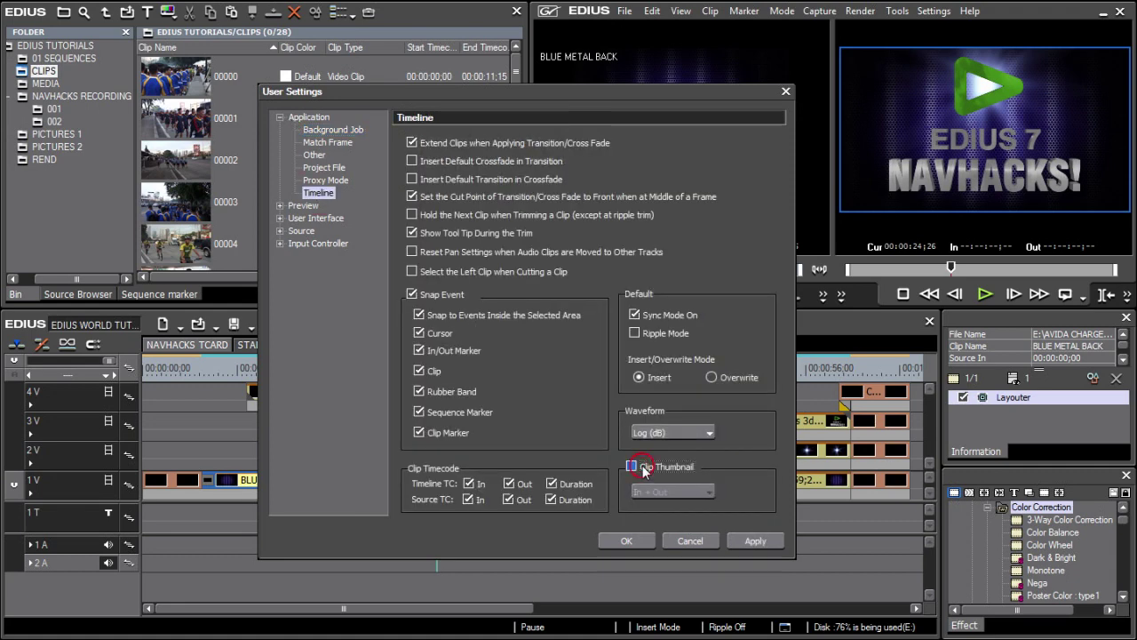
{"action": "left_click", "coordinate": [468, 484]}
{"action": "left_click", "coordinate": [509, 483]}
{"action": "left_click", "coordinate": [552, 483]}
{"action": "left_click", "coordinate": [468, 500]}
{"action": "left_click", "coordinate": [509, 499]}
{"action": "left_click", "coordinate": [551, 499]}
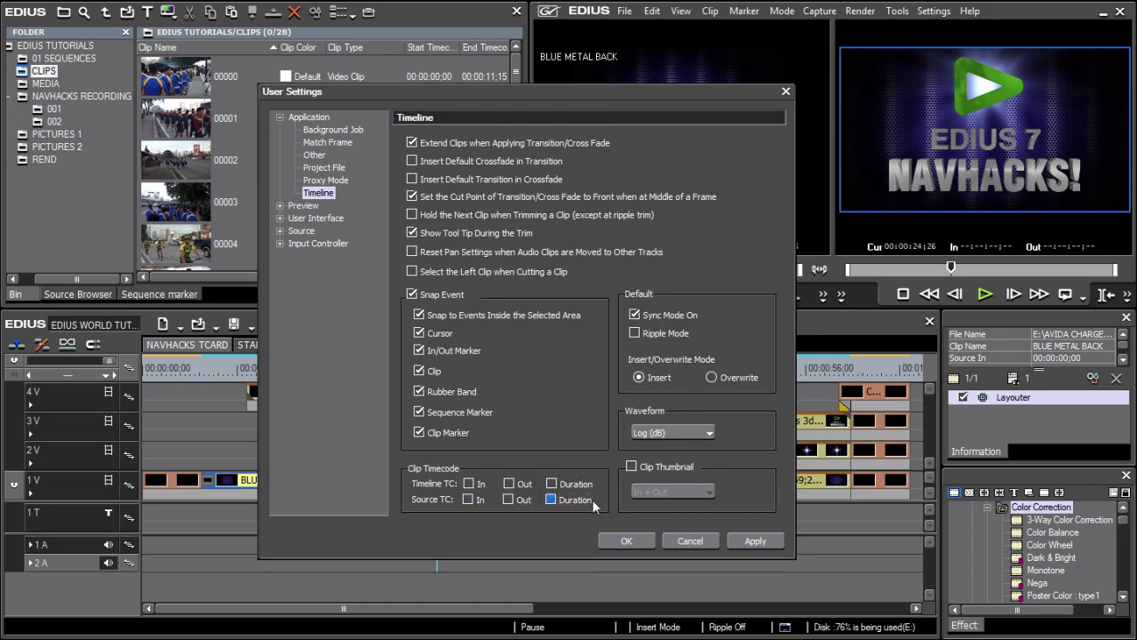
{"action": "left_click", "coordinate": [626, 541]}
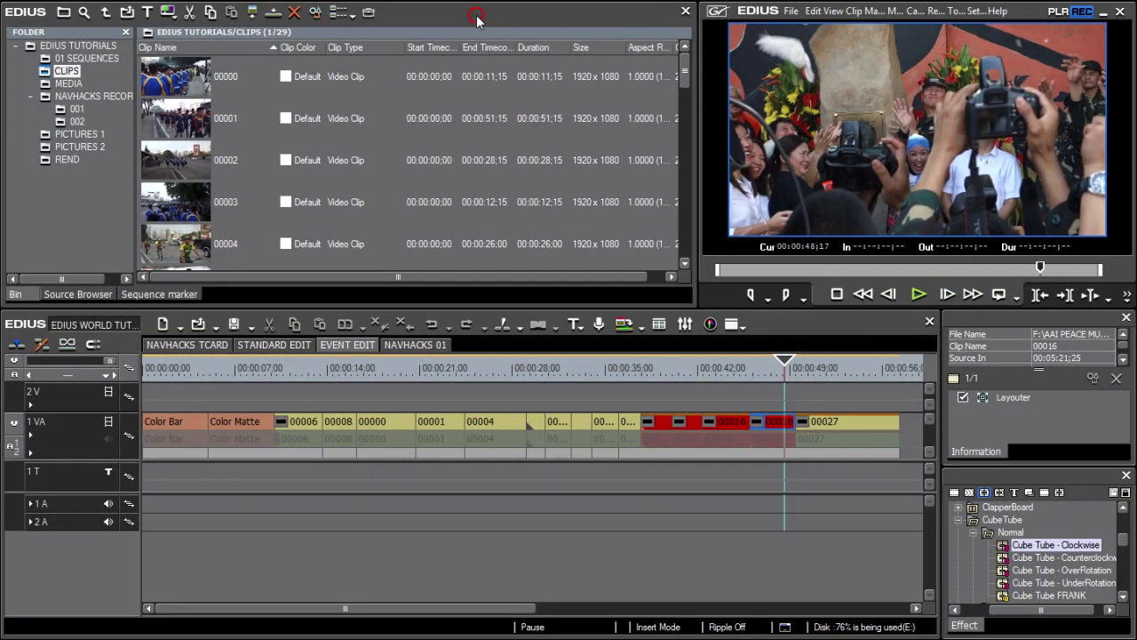
- Activate the bin and add the Original/Copy column from its column-header menu
{"action": "left_click", "coordinate": [477, 18]}
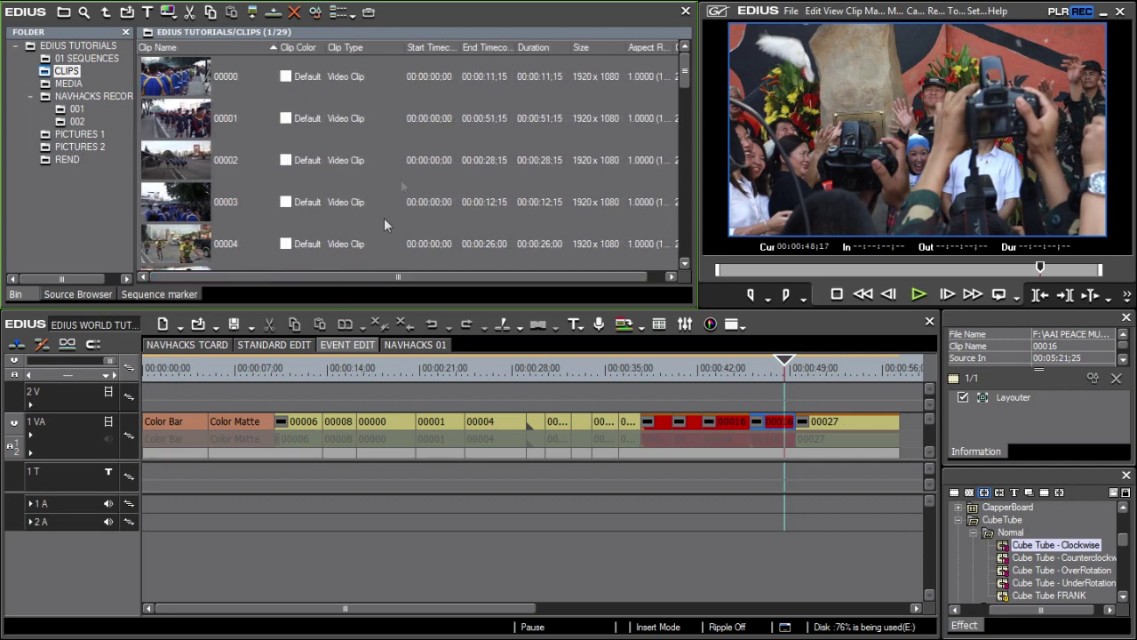
{"action": "right_click", "coordinate": [609, 48]}
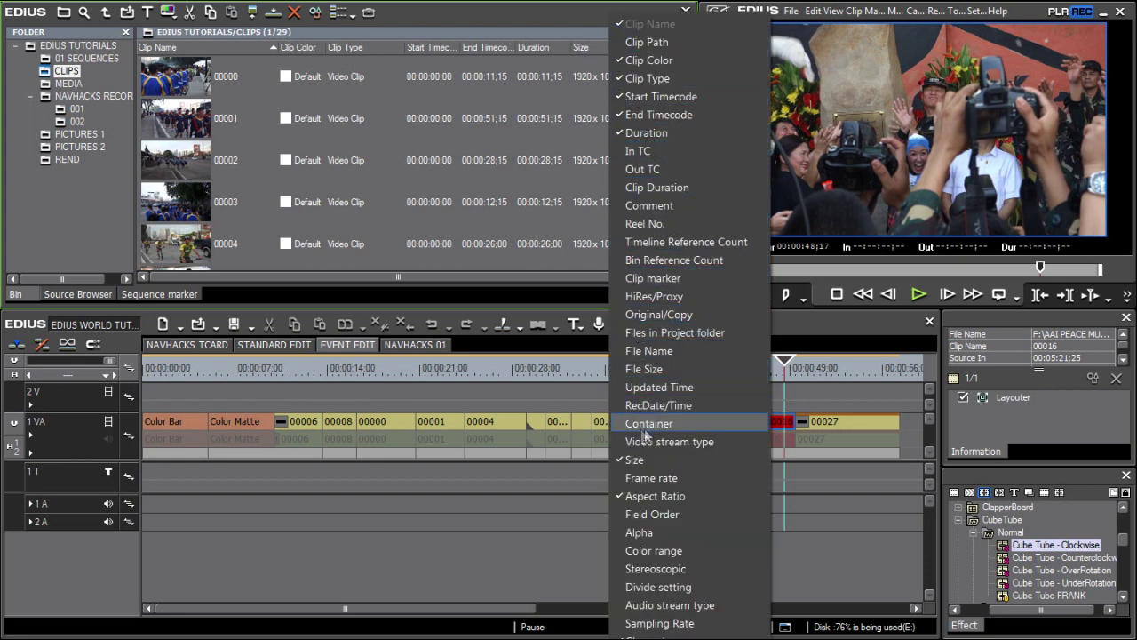
{"action": "left_click", "coordinate": [649, 314]}
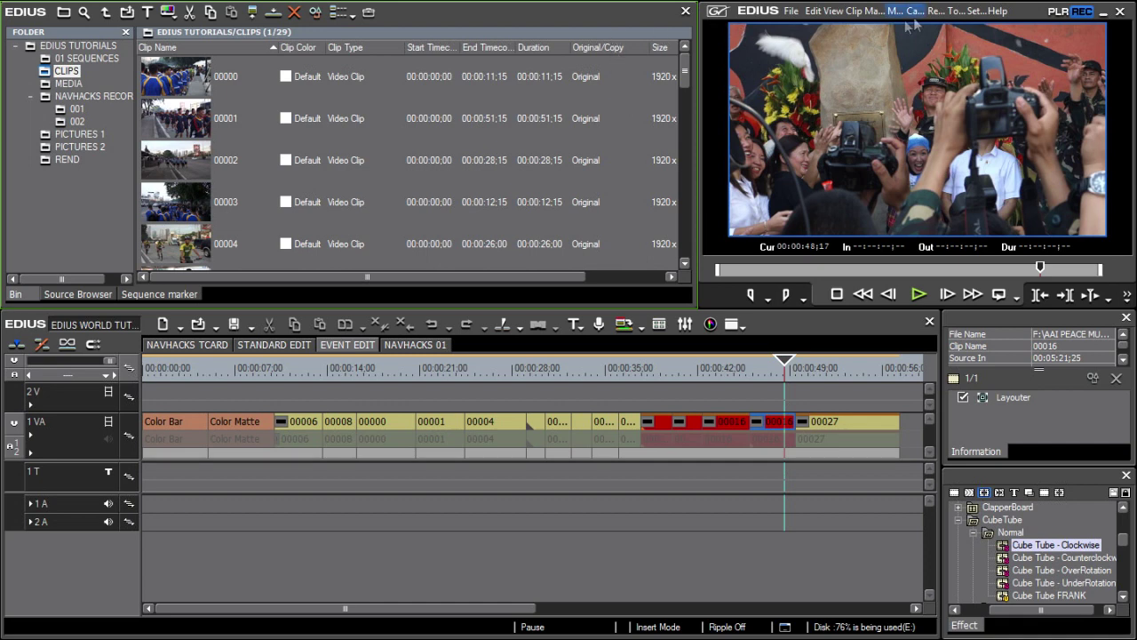
{"action": "left_click", "coordinate": [974, 10]}
- Remove the Duration, Size, Aspect Ratio and Channel bin columns and add Comment
{"action": "left_click", "coordinate": [981, 57]}
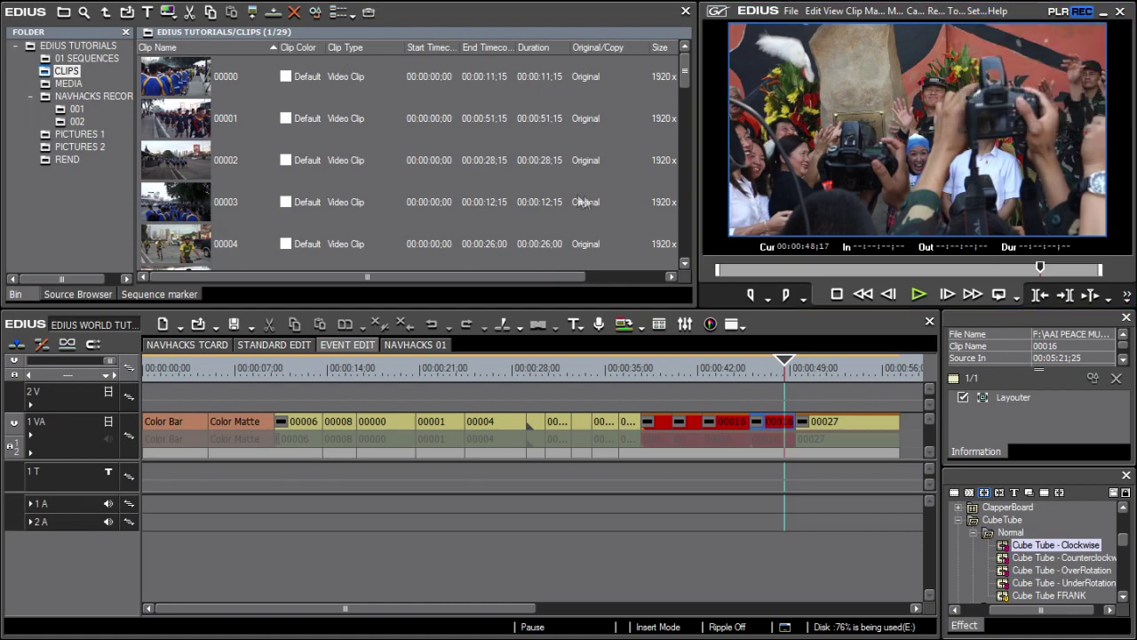
{"action": "left_click", "coordinate": [406, 309]}
{"action": "left_click", "coordinate": [360, 335]}
{"action": "left_click", "coordinate": [360, 351]}
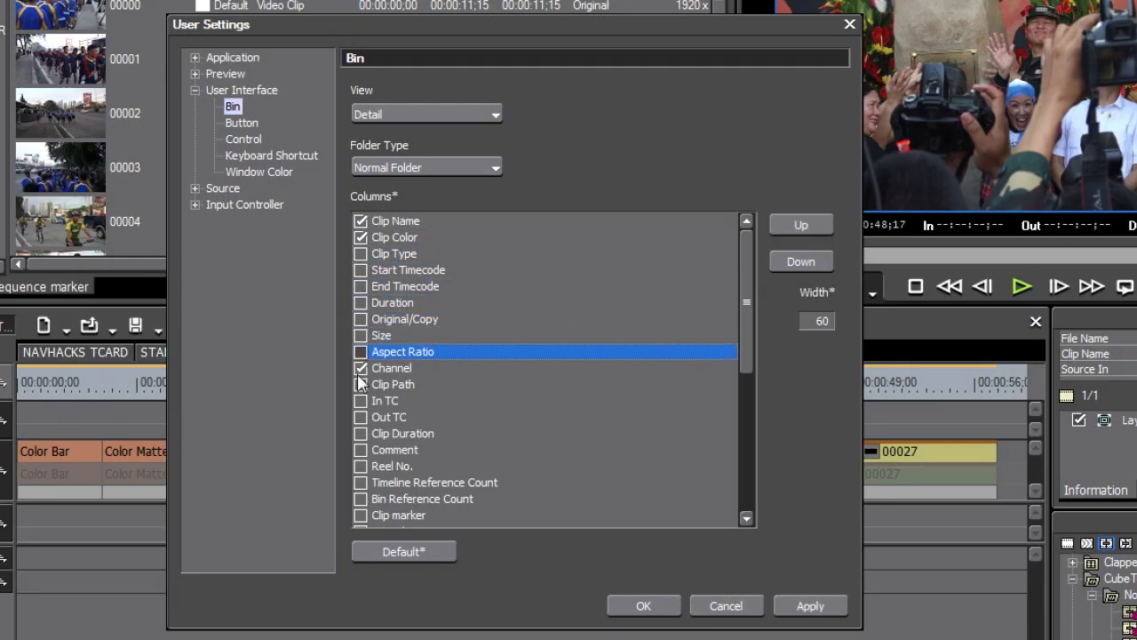
{"action": "left_click", "coordinate": [360, 368]}
{"action": "left_click", "coordinate": [360, 450]}
- Add Timeline Reference Count and order columns Clip Color, Timeline Reference Count, Comment, then confirm
{"action": "left_click", "coordinate": [801, 225]}
{"action": "left_click", "coordinate": [800, 225]}
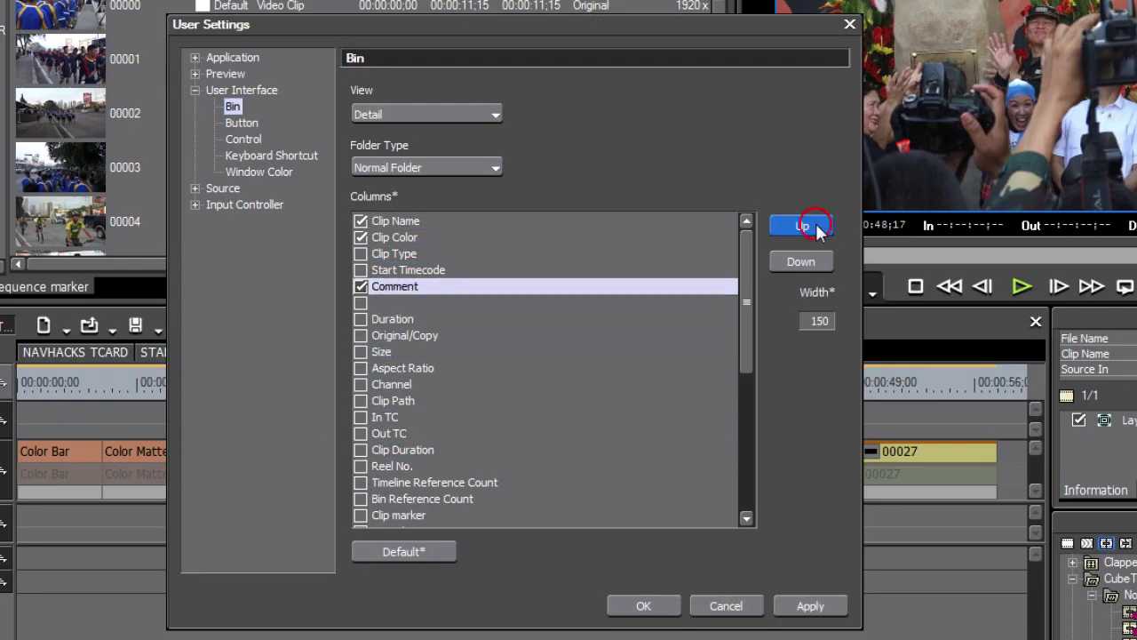
{"action": "left_click", "coordinate": [800, 225]}
{"action": "left_click", "coordinate": [360, 482]}
{"action": "left_click", "coordinate": [801, 224]}
{"action": "left_click", "coordinate": [800, 225]}
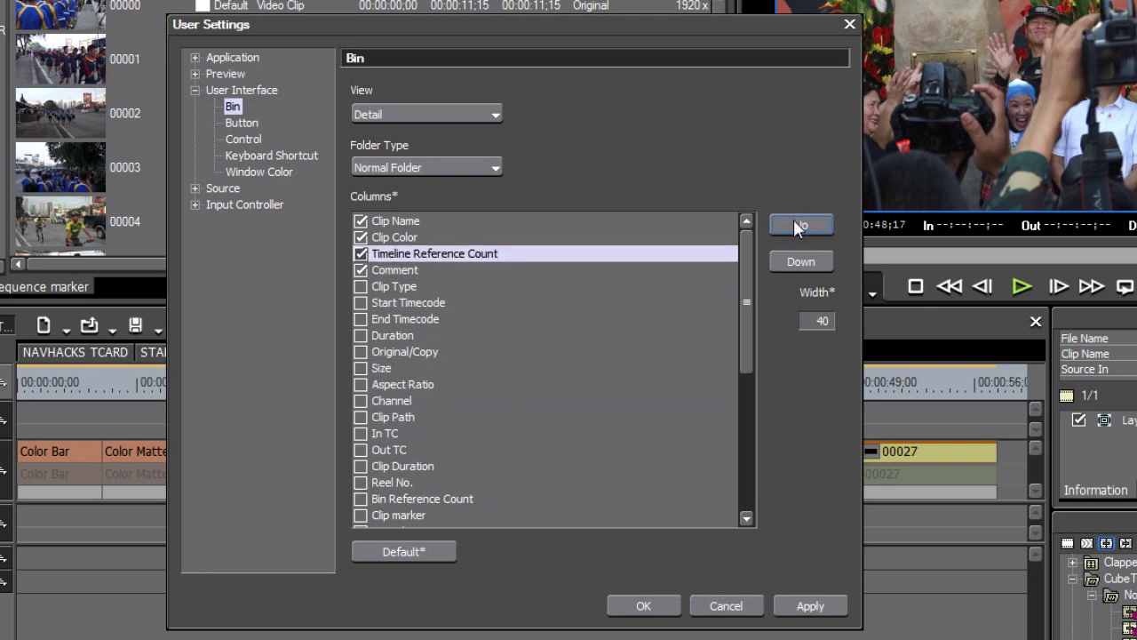
{"action": "left_click", "coordinate": [547, 221]}
{"action": "left_click", "coordinate": [545, 238]}
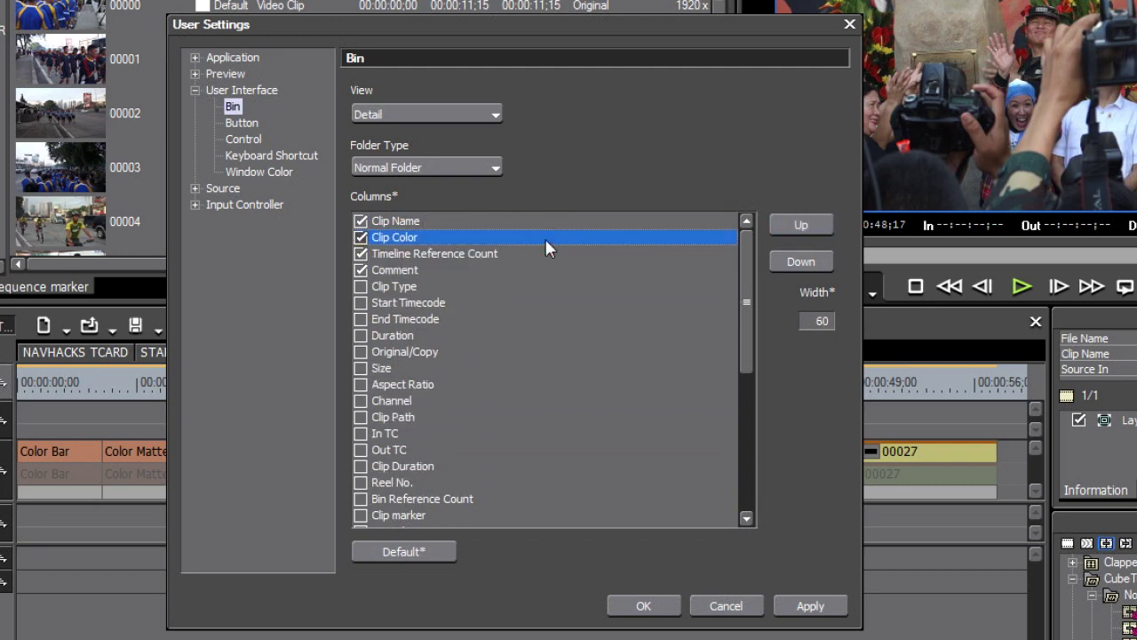
{"action": "left_click", "coordinate": [538, 250]}
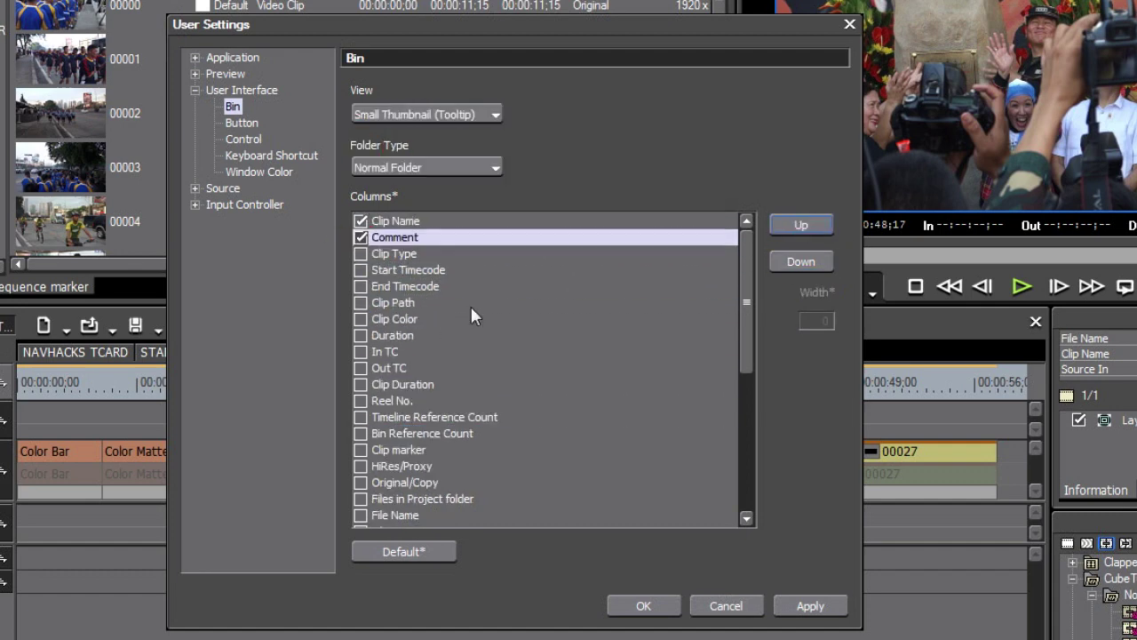
{"action": "left_click", "coordinate": [802, 224]}
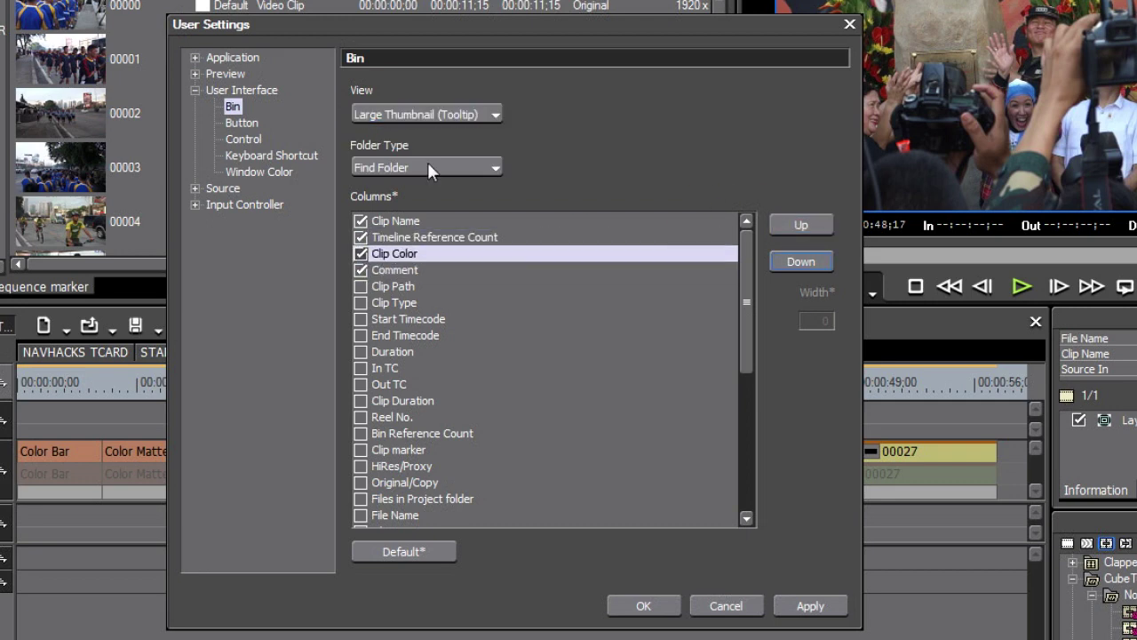
{"action": "left_click", "coordinate": [800, 225]}
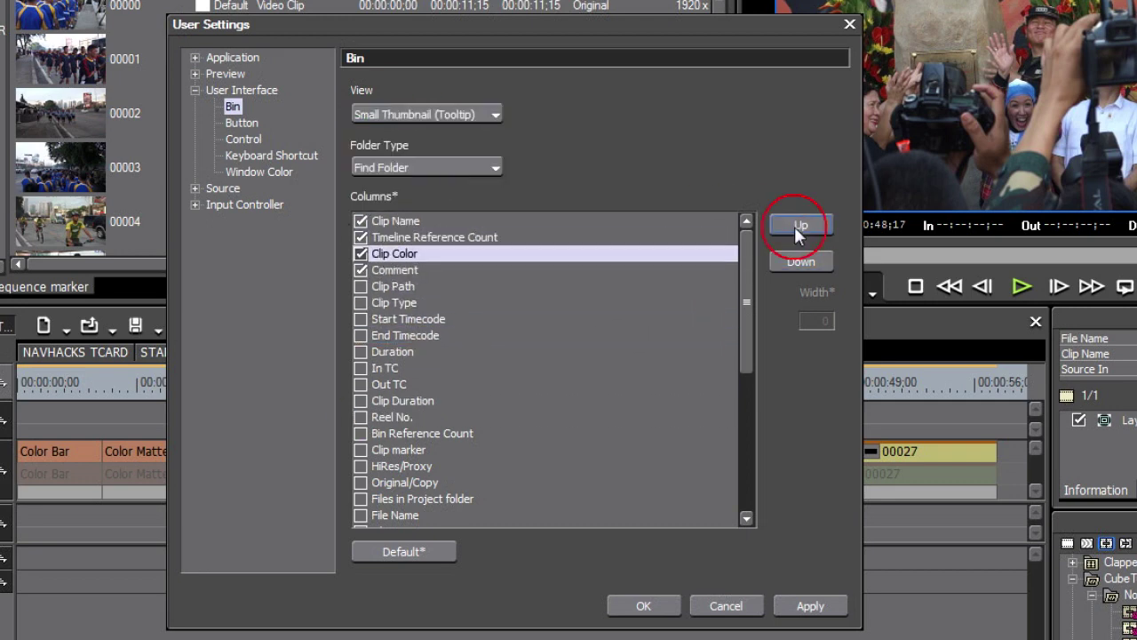
{"action": "left_click", "coordinate": [645, 606]}
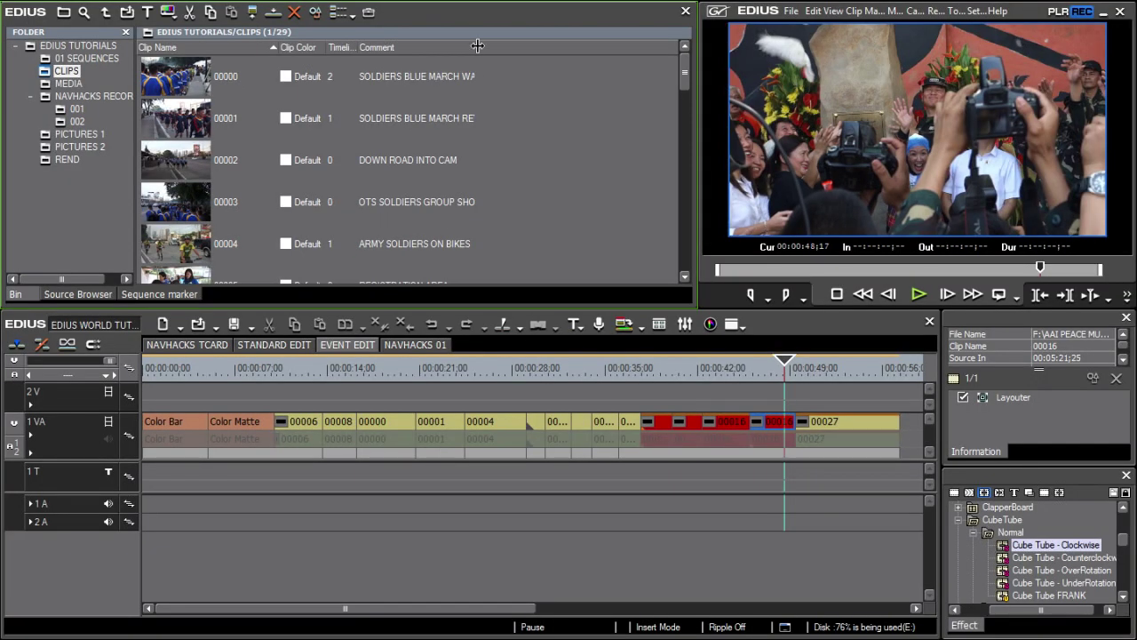
- Widen the Comment column and filter the bin for 'soldier' using quick find
{"action": "left_click_drag", "start_coordinate": [477, 45], "coordinate": [559, 45]}
{"action": "left_click_drag", "start_coordinate": [689, 71], "coordinate": [702, 178]}
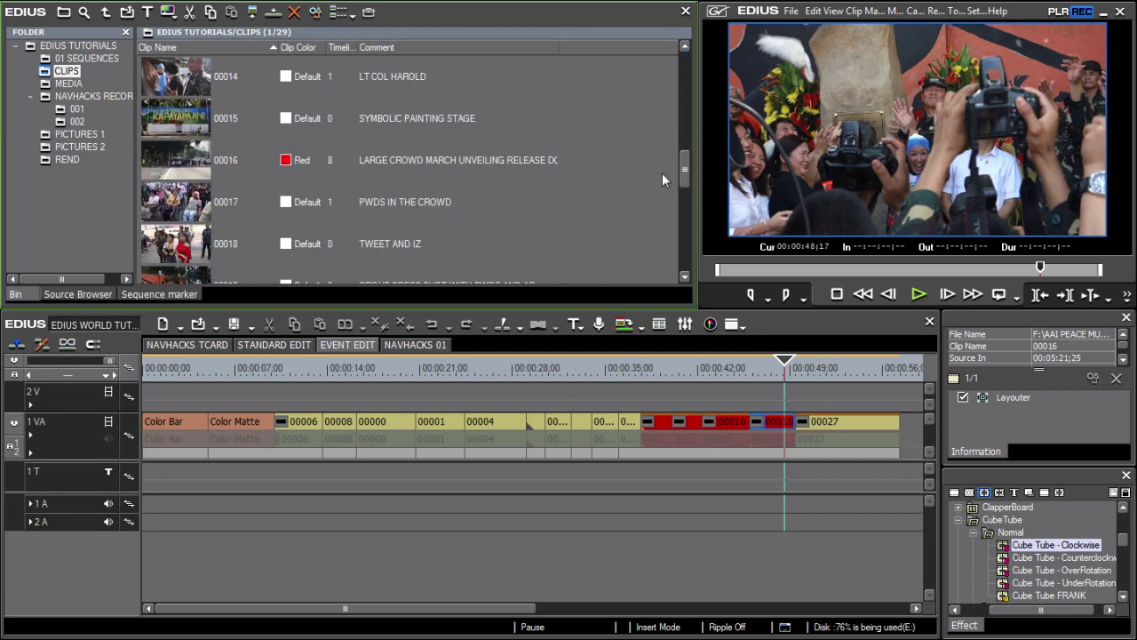
{"action": "left_click", "coordinate": [450, 167]}
{"action": "key", "text": "ctrl+f"}
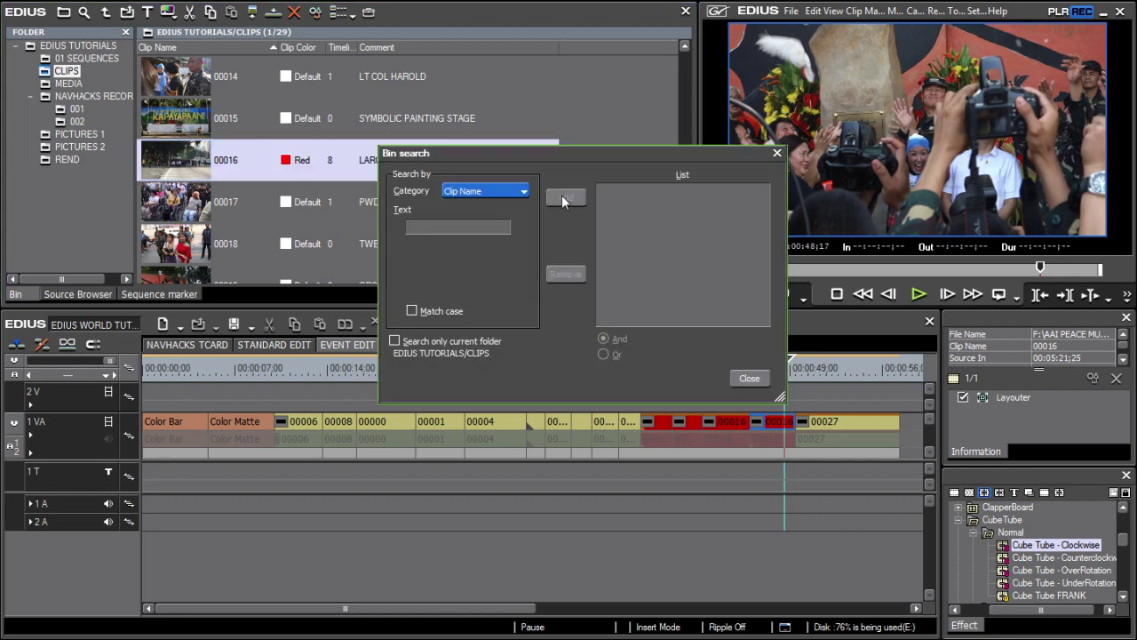
{"action": "left_click", "coordinate": [747, 378]}
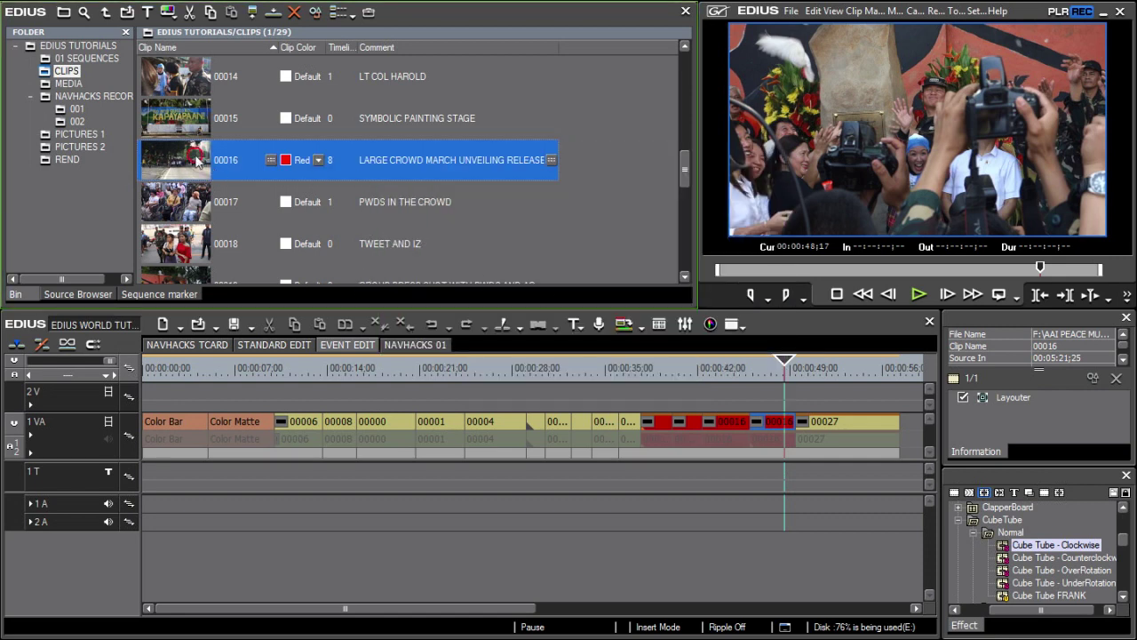
{"action": "key", "text": "ctrl+f"}
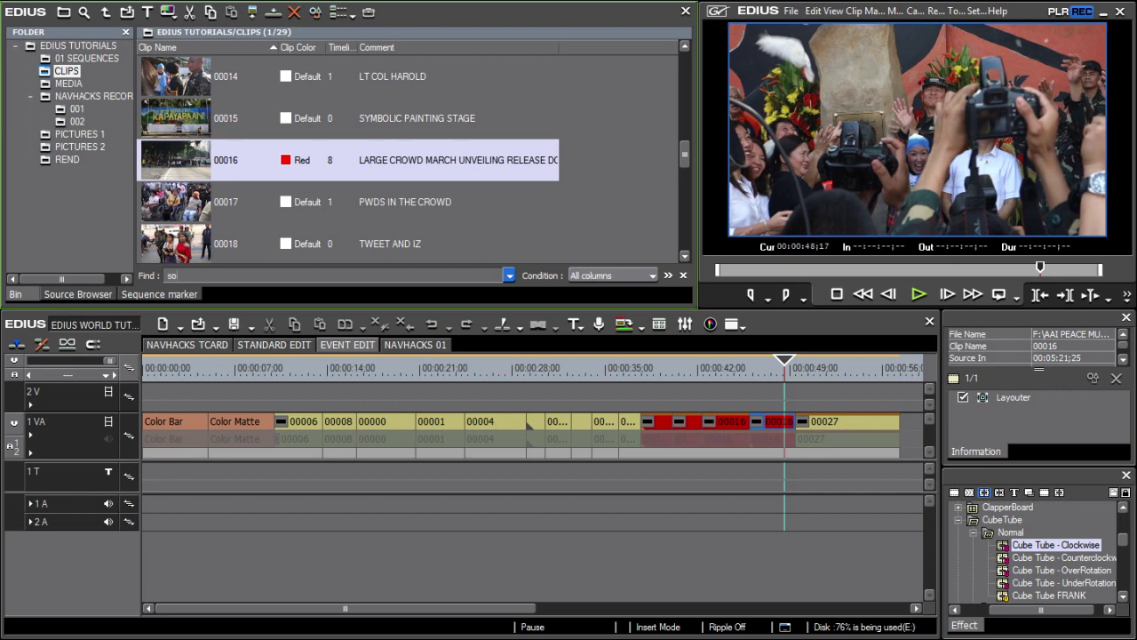
{"action": "type", "text": "soldier"}
{"action": "key", "text": "Return"}
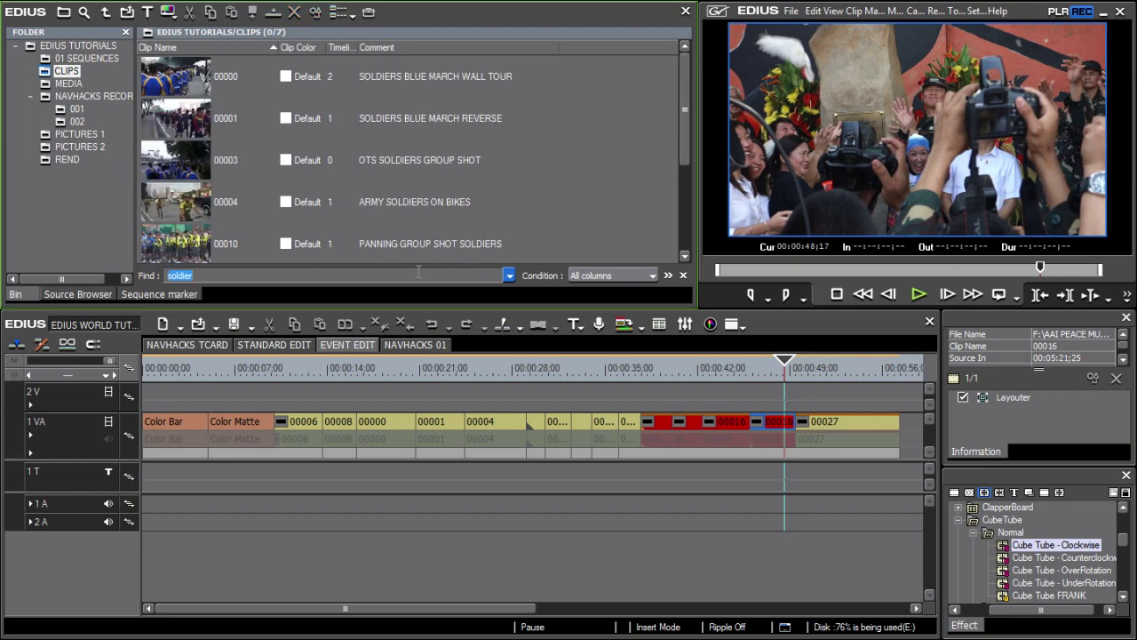
- Enter comments EKENT TCARD, DIRT WEEKEND AERIAL, HEARTS COMP and SOCIAL MEDIA COMP
{"action": "scroll", "coordinate": [622, 160], "scroll_direction": "down", "scroll_amount": 2}
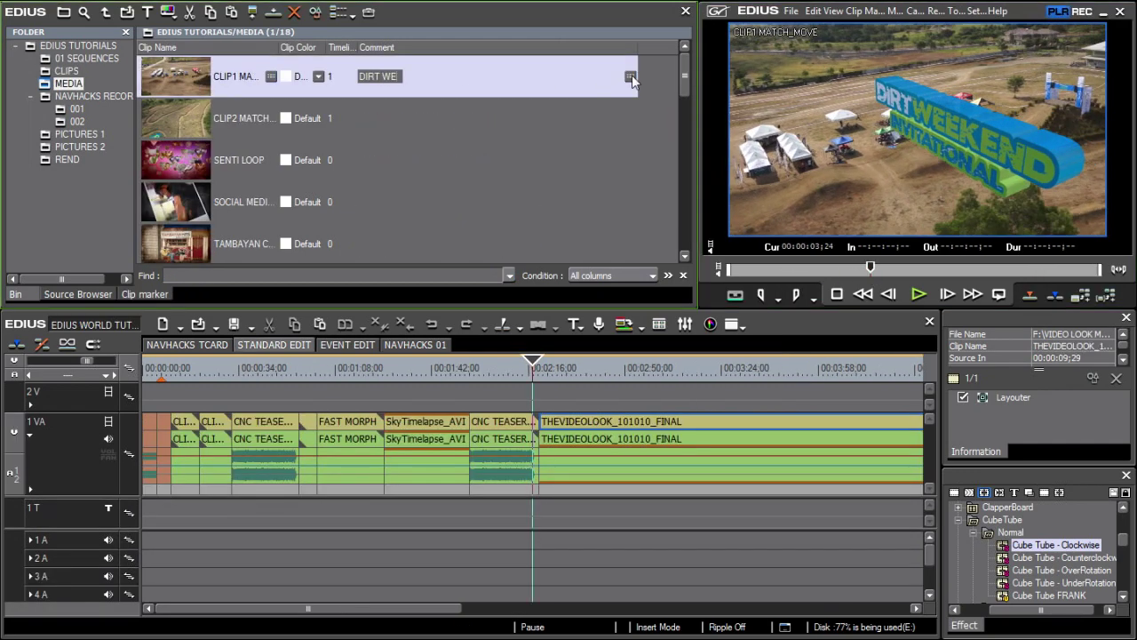
{"action": "type", "text": "EKENT TCARD"}
{"action": "left_click", "coordinate": [473, 118]}
{"action": "left_click", "coordinate": [373, 118]}
{"action": "type", "text": "DIRT WEEKEND AERIAL"}
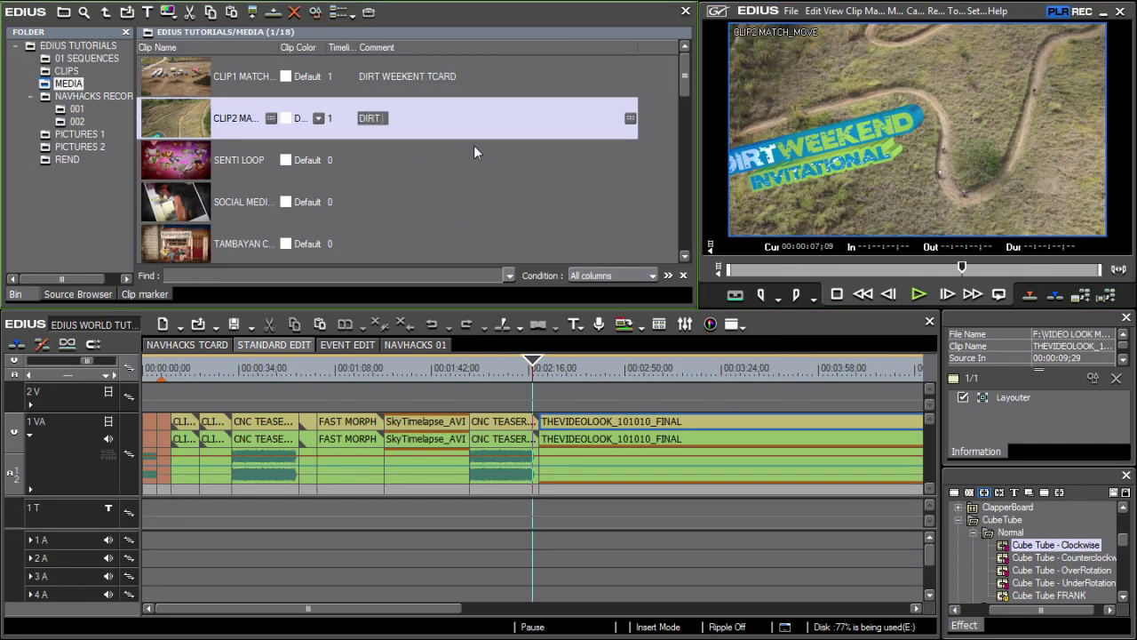
{"action": "left_click", "coordinate": [473, 145]}
{"action": "left_click", "coordinate": [404, 168]}
{"action": "type", "text": "HEARTS COMP"}
{"action": "left_click", "coordinate": [401, 202]}
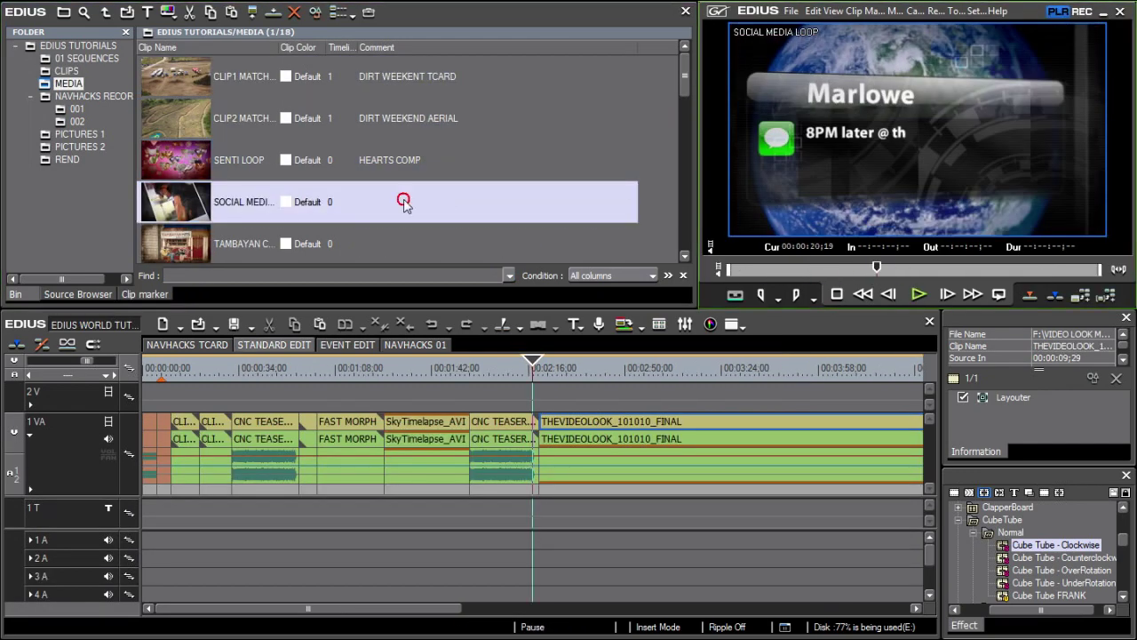
{"action": "left_click", "coordinate": [406, 202]}
{"action": "type", "text": "SOCIAL MEDIA COMP"}
- Commit SOCIAL MEDIA COMP and comment two TAMBAYAN clips as TAMBAYAN HITS
{"action": "scroll", "coordinate": [483, 203], "scroll_direction": "down", "scroll_amount": 2}
{"action": "left_click", "coordinate": [497, 160]}
{"action": "left_click", "coordinate": [399, 160]}
{"action": "type", "text": "TAMBAYAN HITS"}
{"action": "left_click", "coordinate": [261, 213]}
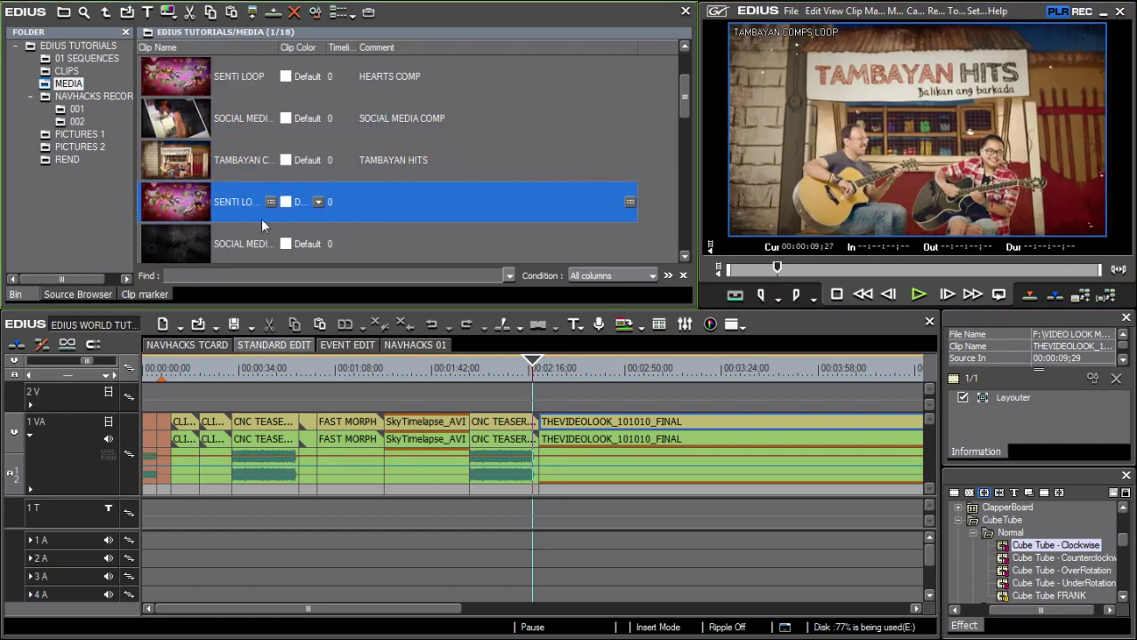
{"action": "scroll", "coordinate": [261, 213], "scroll_direction": "down", "scroll_amount": 3}
{"action": "left_click", "coordinate": [261, 202]}
{"action": "left_click", "coordinate": [434, 202]}
{"action": "type", "text": "TAMBAYAN HITS"}
{"action": "scroll", "coordinate": [434, 205], "scroll_direction": "down", "scroll_amount": 3}
- Comment the clips ZUMBA, CLINT AND CARLA, and CLINT AND CARLA TEASER
{"action": "left_click", "coordinate": [261, 118]}
{"action": "left_click", "coordinate": [434, 119]}
{"action": "type", "text": "ZUMBA_3..."}
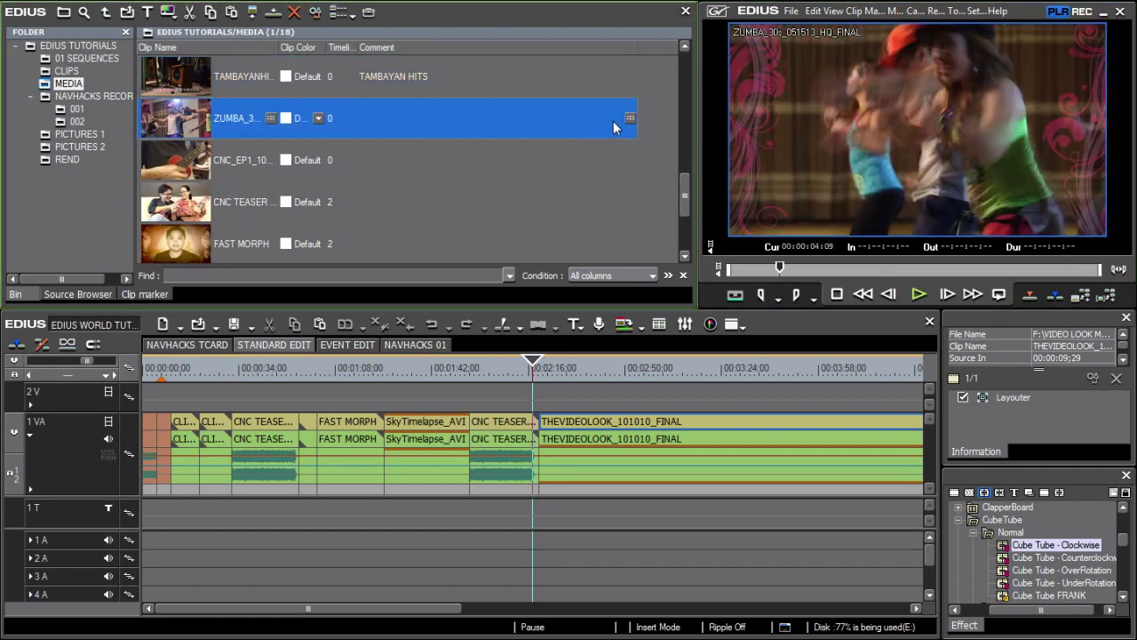
{"action": "left_click", "coordinate": [261, 159]}
{"action": "left_click", "coordinate": [497, 159]}
{"action": "type", "text": "CLINT AND CARLA"}
{"action": "left_click", "coordinate": [629, 201]}
{"action": "left_click", "coordinate": [629, 201]}
{"action": "type", "text": "CLINT AND CARLA TEASER"}
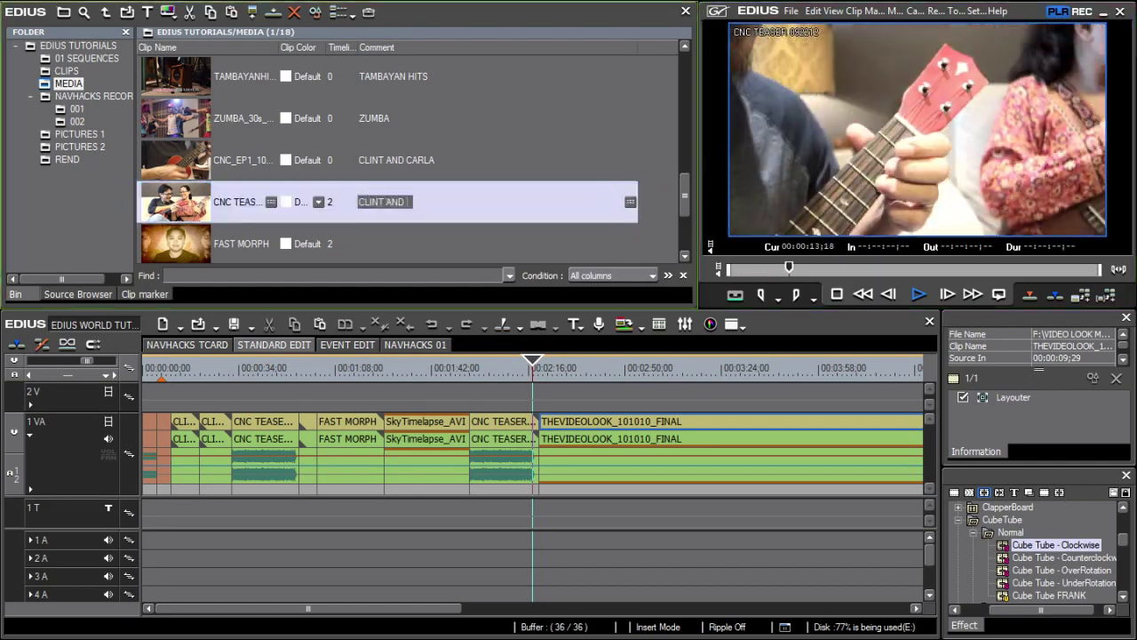
{"action": "scroll", "coordinate": [629, 201], "scroll_direction": "down", "scroll_amount": 1}
{"action": "left_click", "coordinate": [630, 244]}
- Comment the FAST MORPH clip as FAST MORPH SEQUENCE and select THEVIDEOLOOK
{"action": "left_click", "coordinate": [630, 202]}
{"action": "left_click", "coordinate": [630, 202]}
{"action": "type", "text": "FAST MORPH SEQUENCE"}
{"action": "key", "text": "Return"}
{"action": "scroll", "coordinate": [590, 173], "scroll_direction": "up", "scroll_amount": 2}
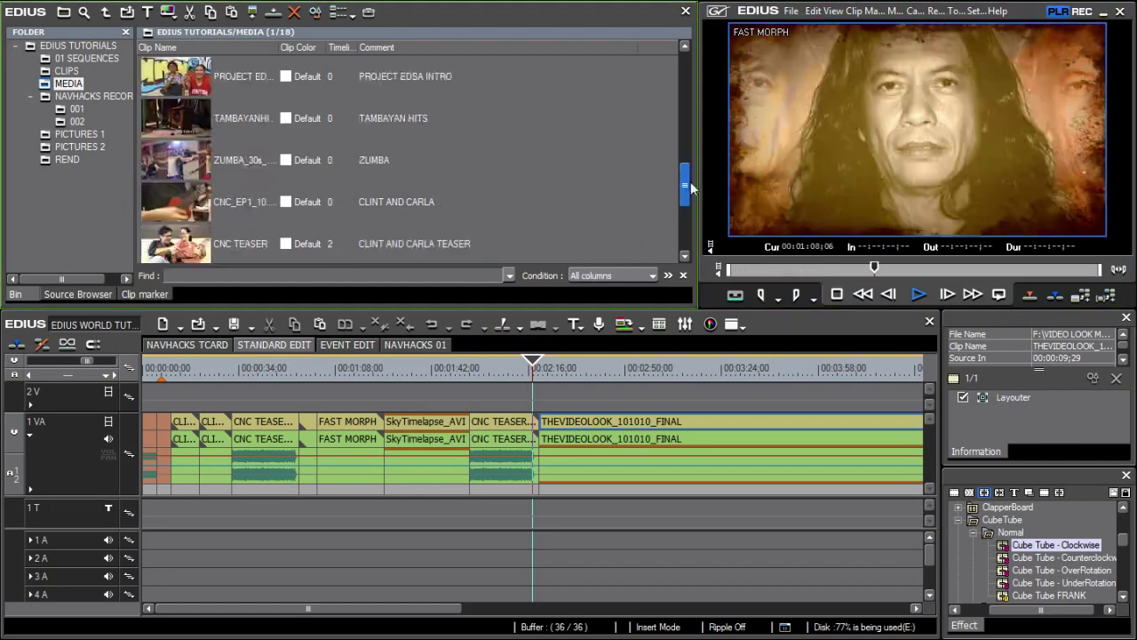
{"action": "scroll", "coordinate": [590, 173], "scroll_direction": "down", "scroll_amount": 4}
{"action": "left_click", "coordinate": [453, 211]}
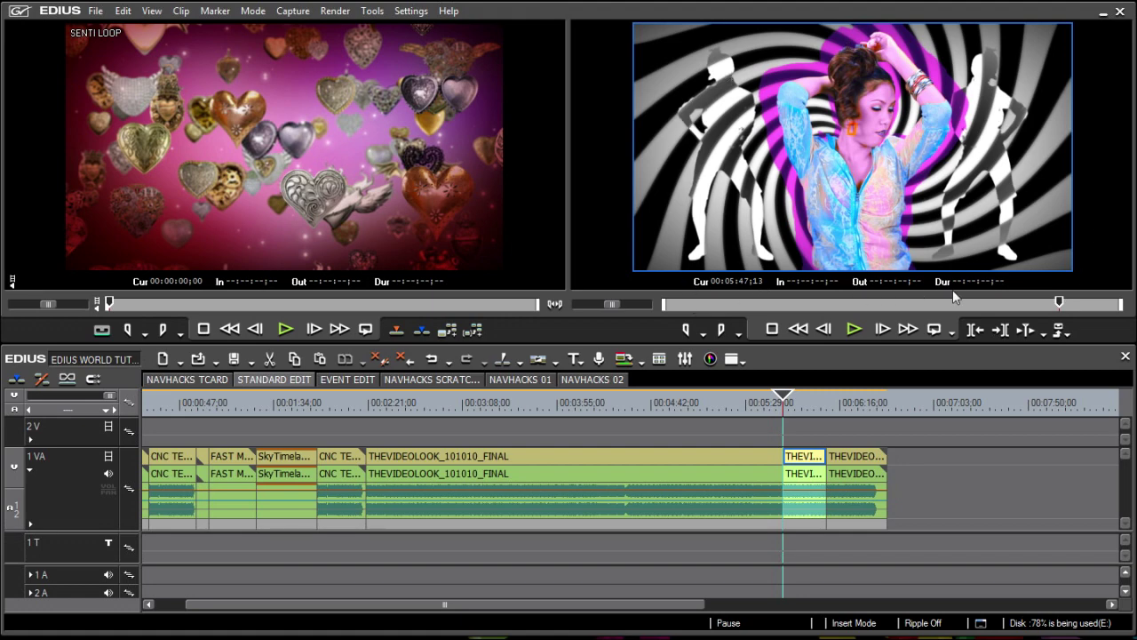
- In Control settings, hide the player and recorder In timecodes and set timecode size to 18
{"action": "left_click", "coordinate": [411, 10]}
{"action": "left_click", "coordinate": [435, 50]}
{"action": "left_click", "coordinate": [408, 197]}
{"action": "left_click", "coordinate": [372, 195]}
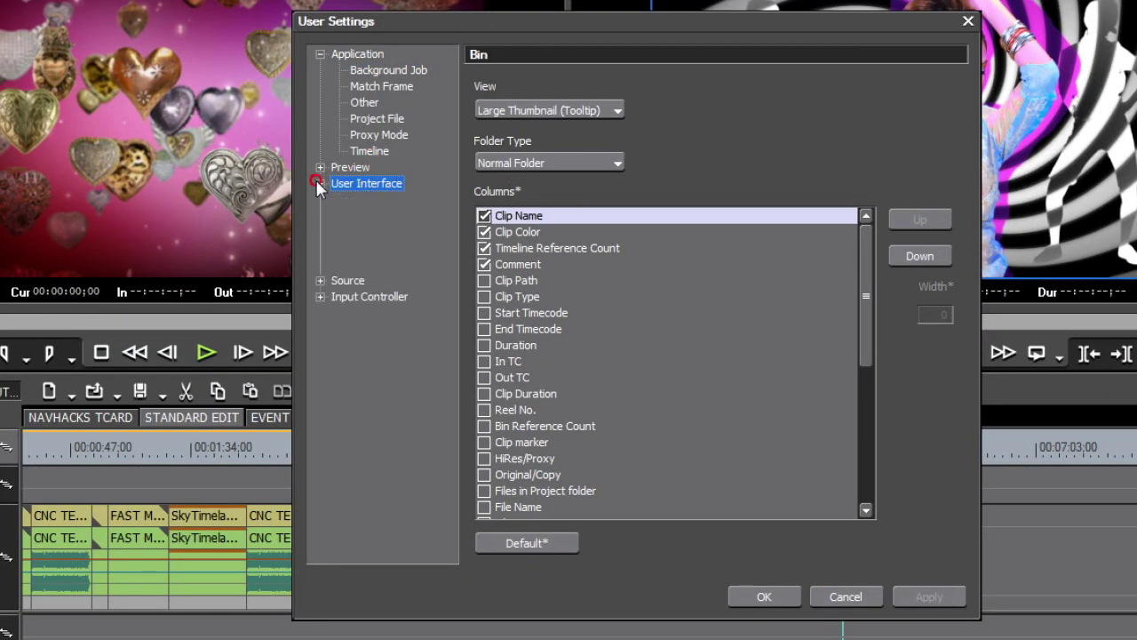
{"action": "left_click", "coordinate": [368, 232]}
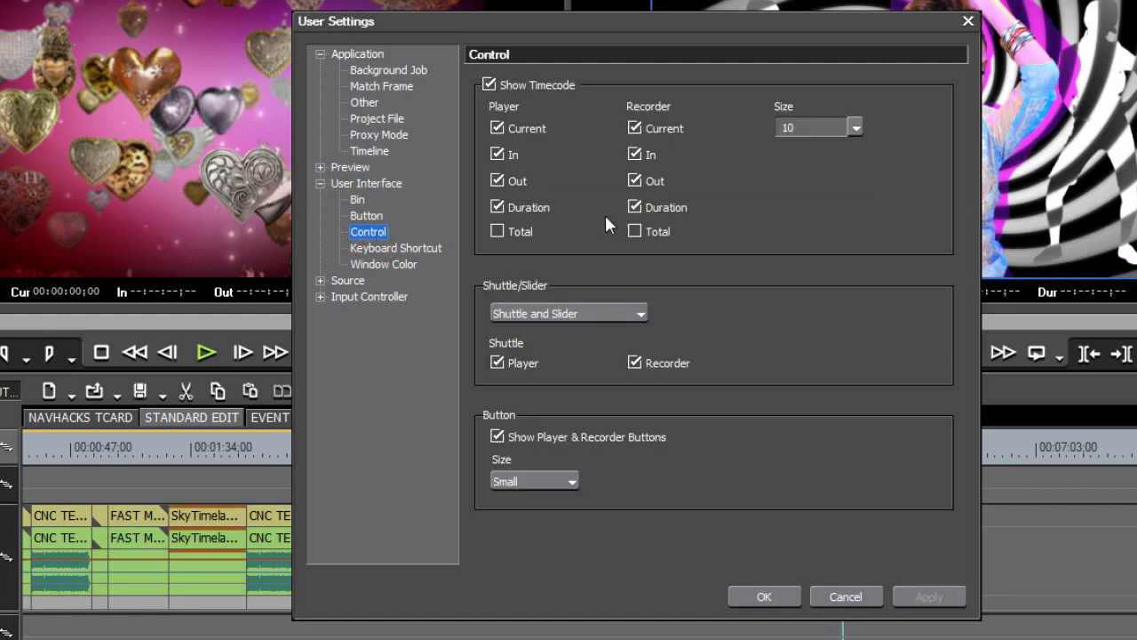
{"action": "left_click", "coordinate": [497, 155]}
{"action": "left_click", "coordinate": [636, 155]}
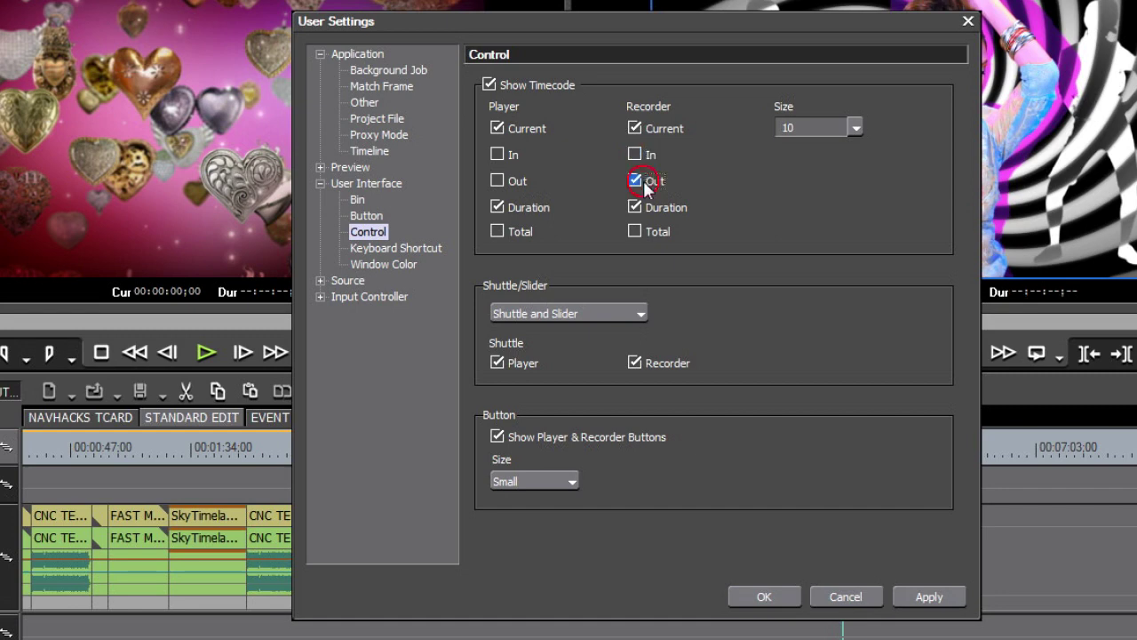
{"action": "left_click", "coordinate": [846, 127]}
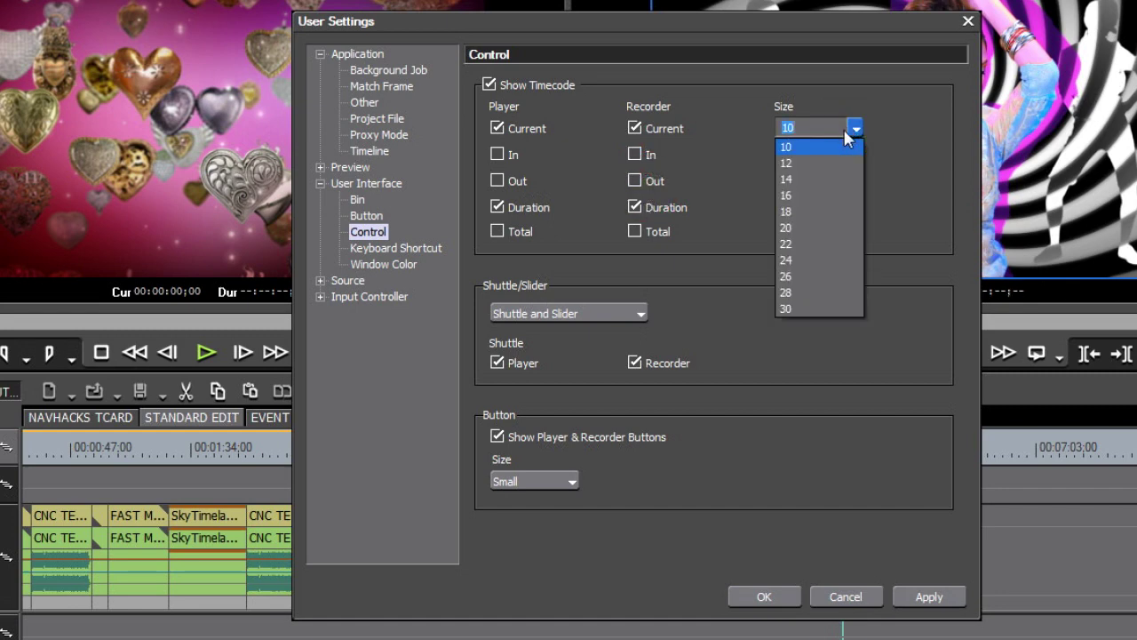
{"action": "left_click", "coordinate": [804, 212]}
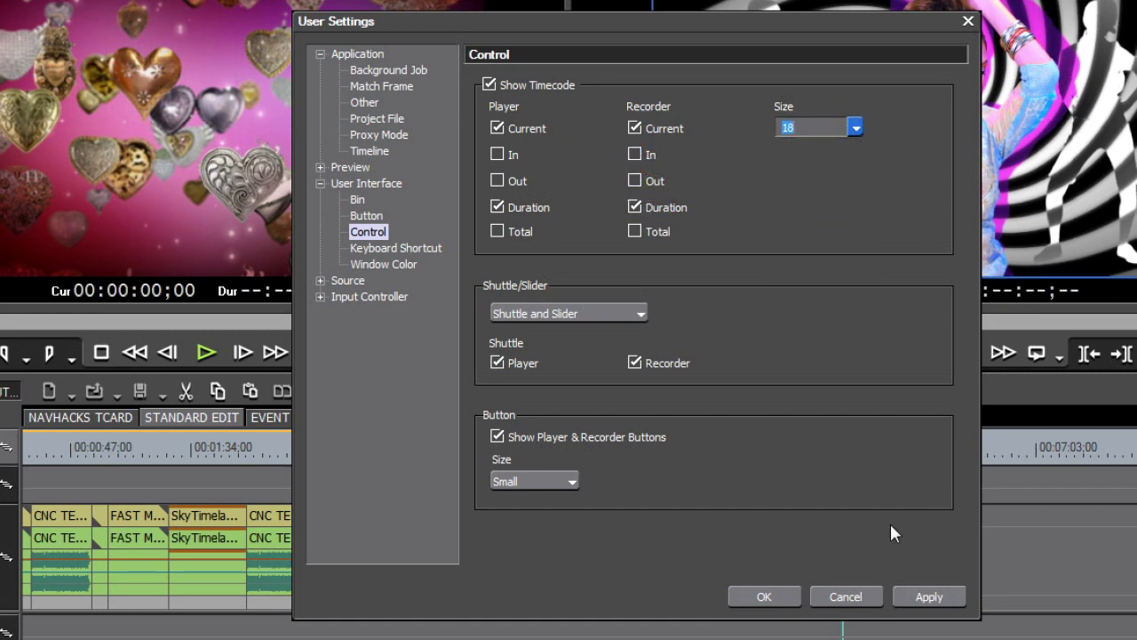
{"action": "left_click", "coordinate": [764, 596]}
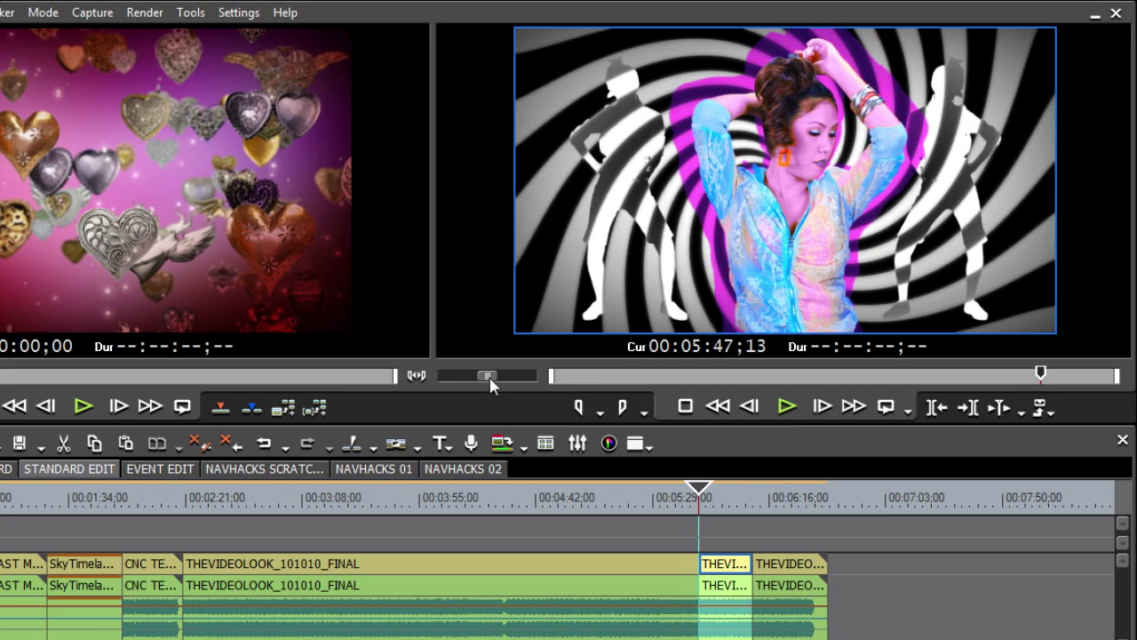
- Set the Shuttle/Slider display to Slider only for both monitors and apply it
{"action": "mouse_move", "coordinate": [490, 375]}
{"action": "left_mouse_down"}
{"action": "mouse_move", "coordinate": [451, 375]}
{"action": "mouse_move", "coordinate": [518, 375]}
{"action": "mouse_move", "coordinate": [502, 375]}
{"action": "left_mouse_up"}
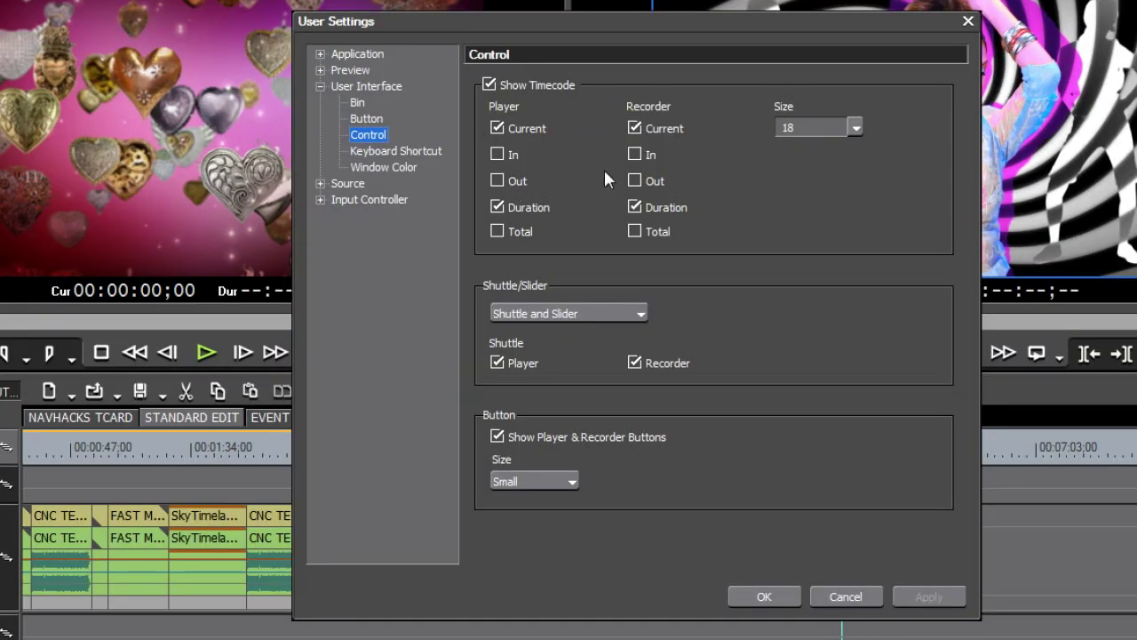
{"action": "left_click", "coordinate": [586, 311]}
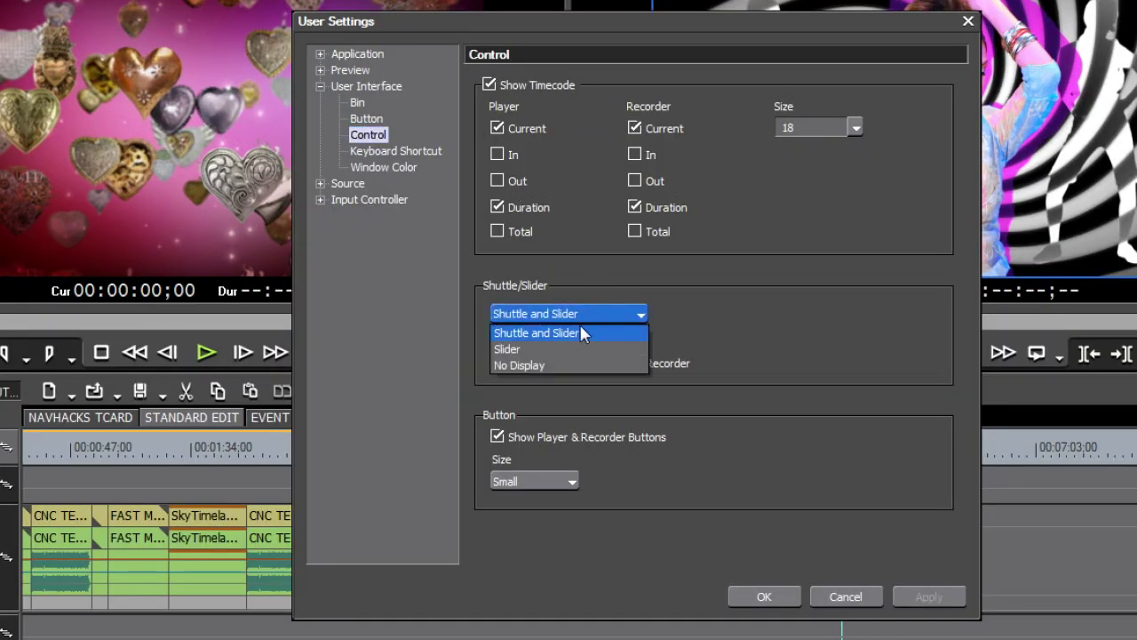
{"action": "left_click", "coordinate": [569, 349]}
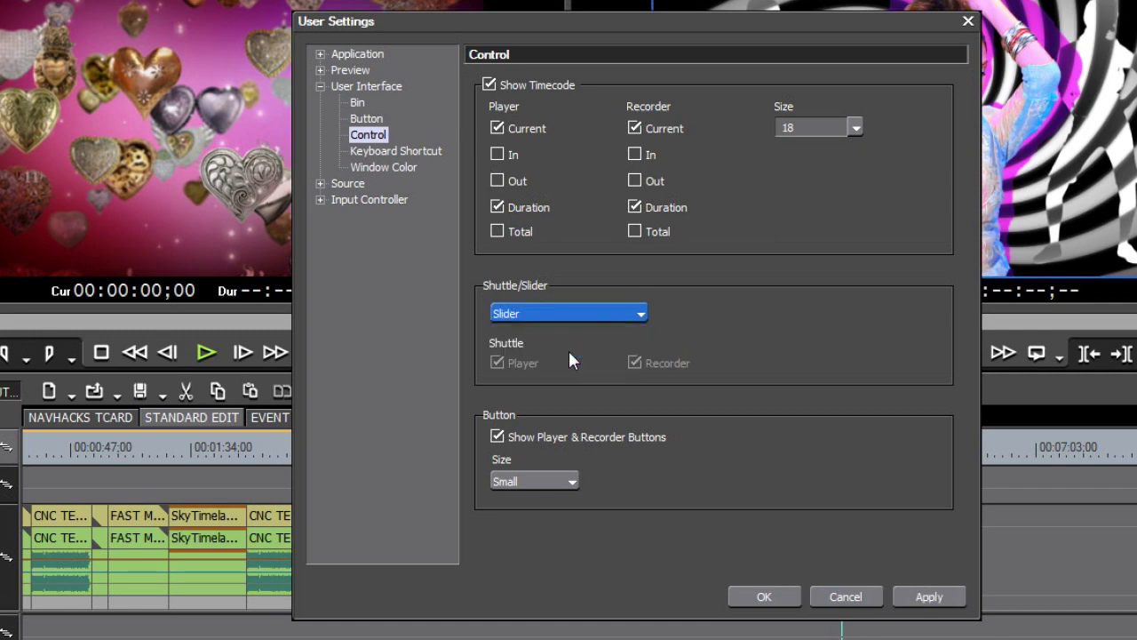
{"action": "left_click", "coordinate": [928, 601]}
{"action": "left_click", "coordinate": [764, 596]}
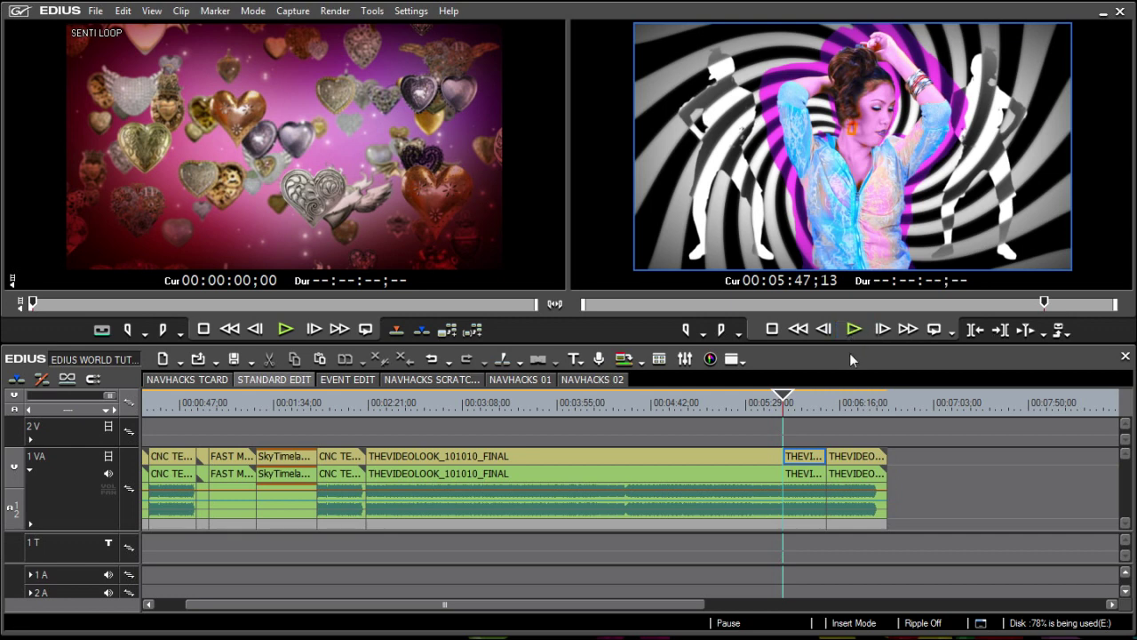
- Scrub the recorder back about two seconds from 05:47;13
{"action": "left_click", "coordinate": [849, 353]}
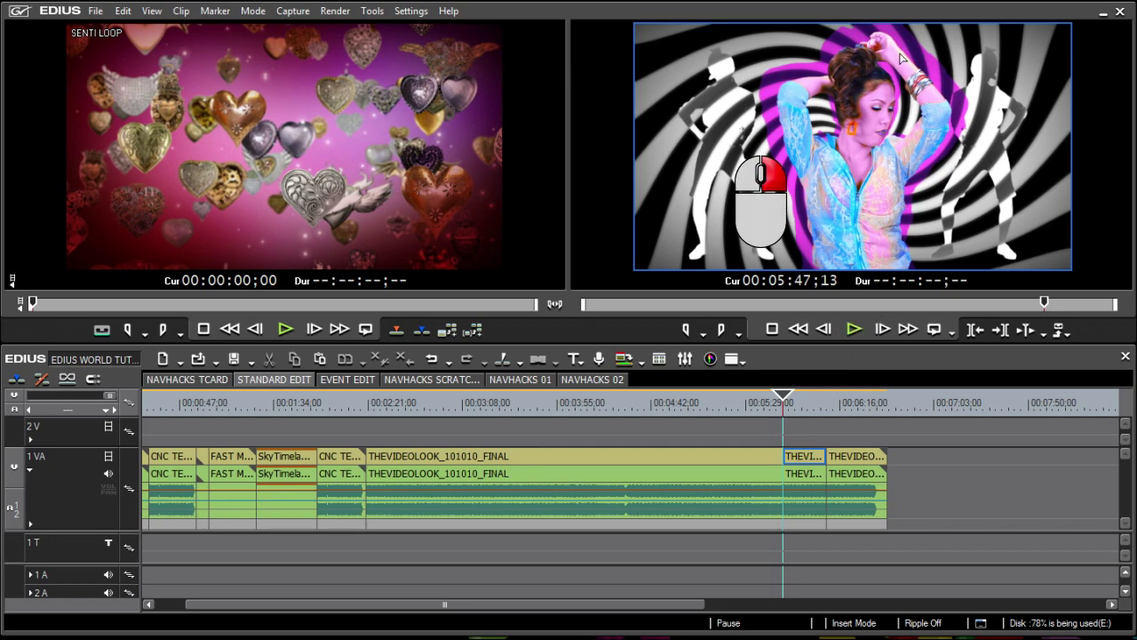
{"action": "left_click_drag", "start_coordinate": [901, 59], "coordinate": [740, 157]}
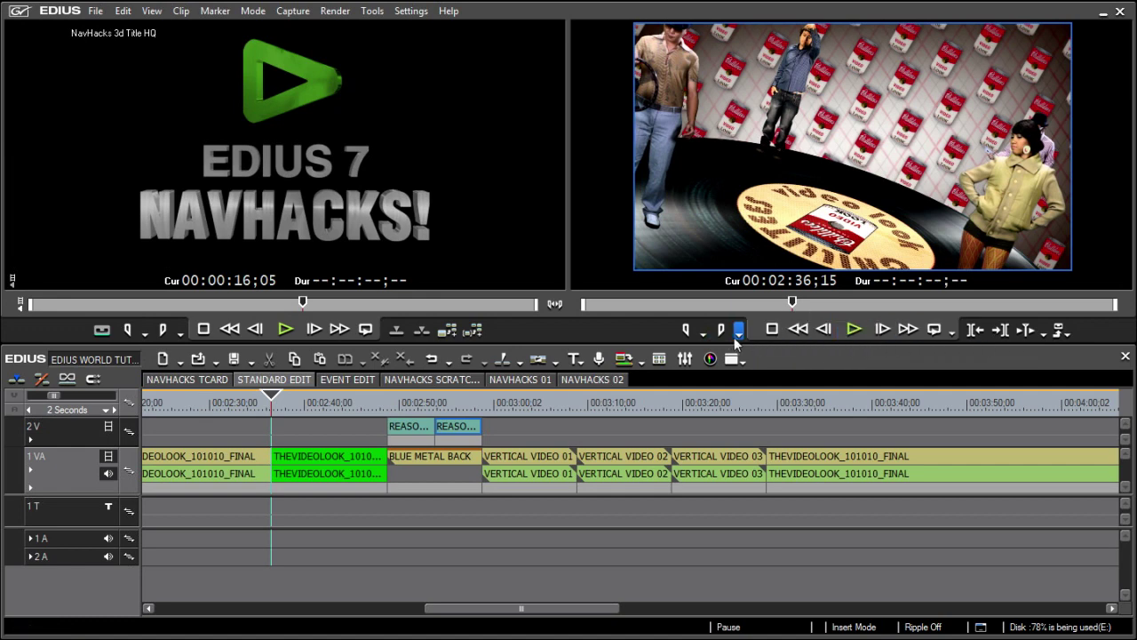
- Open the User Interface Button settings page and list the customisable button areas
{"action": "left_click", "coordinate": [409, 11]}
{"action": "left_click", "coordinate": [405, 49]}
{"action": "left_click", "coordinate": [395, 197]}
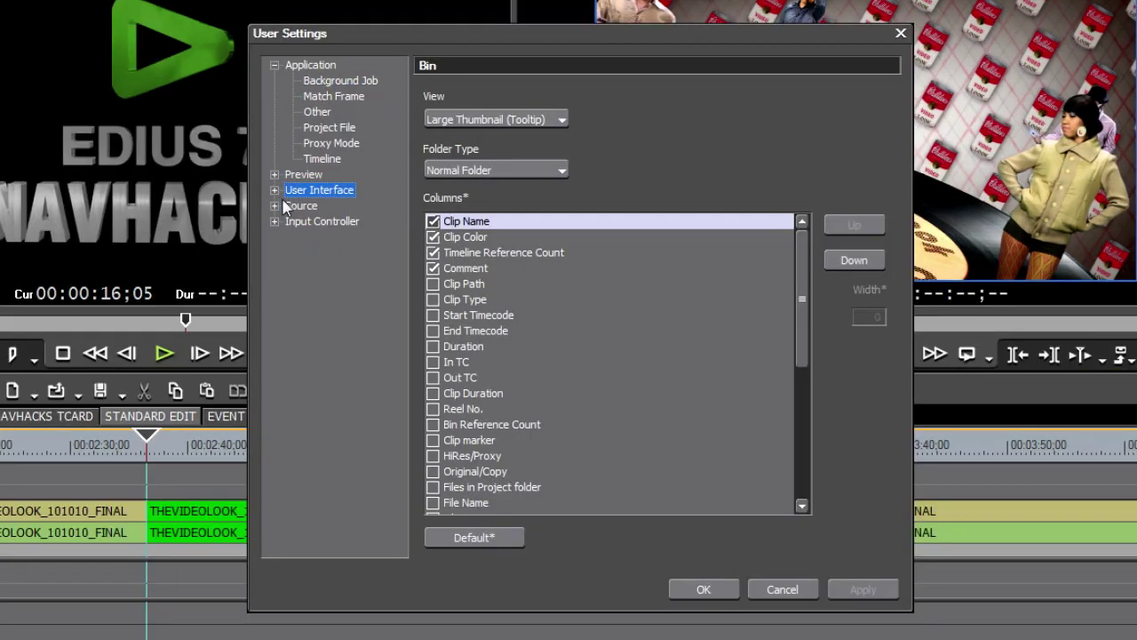
{"action": "left_click", "coordinate": [274, 190]}
{"action": "left_click", "coordinate": [321, 237]}
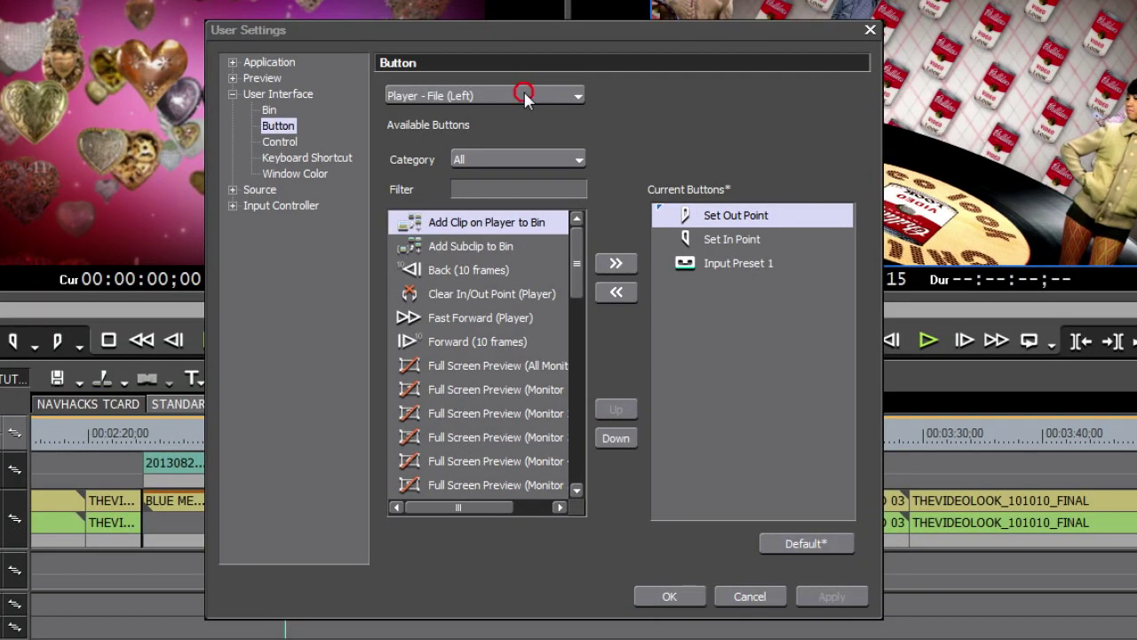
{"action": "left_click", "coordinate": [536, 138]}
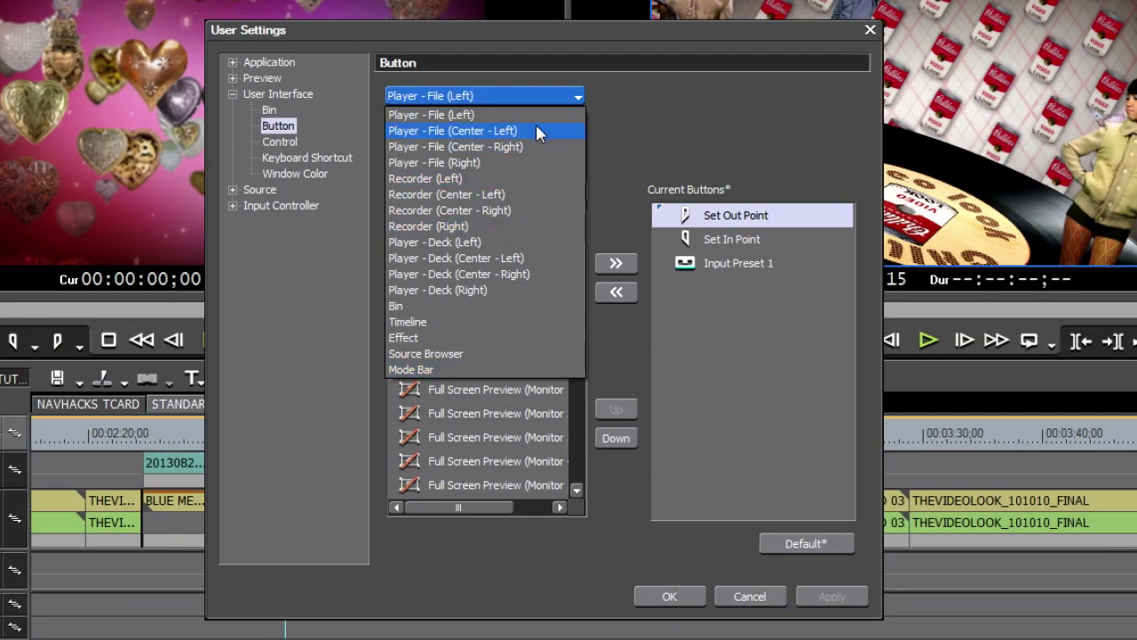
- Keep Player - File (Left) and review its current and available buttons
{"action": "left_click", "coordinate": [536, 97]}
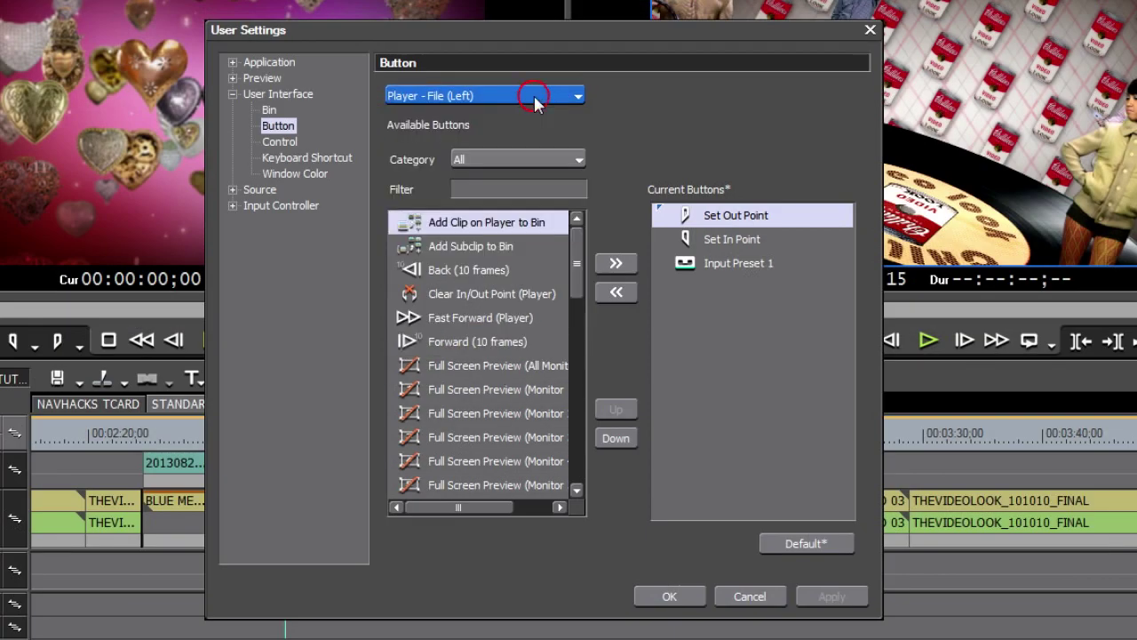
{"action": "left_click", "coordinate": [755, 306]}
{"action": "left_click", "coordinate": [739, 217]}
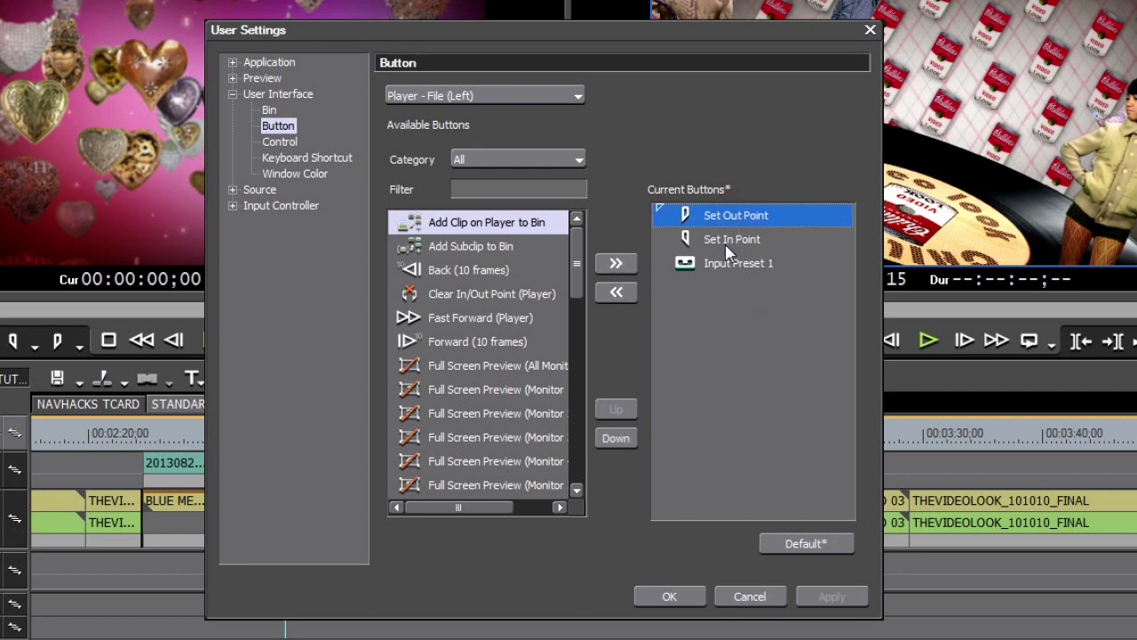
{"action": "left_click", "coordinate": [729, 240]}
{"action": "left_click", "coordinate": [726, 263]}
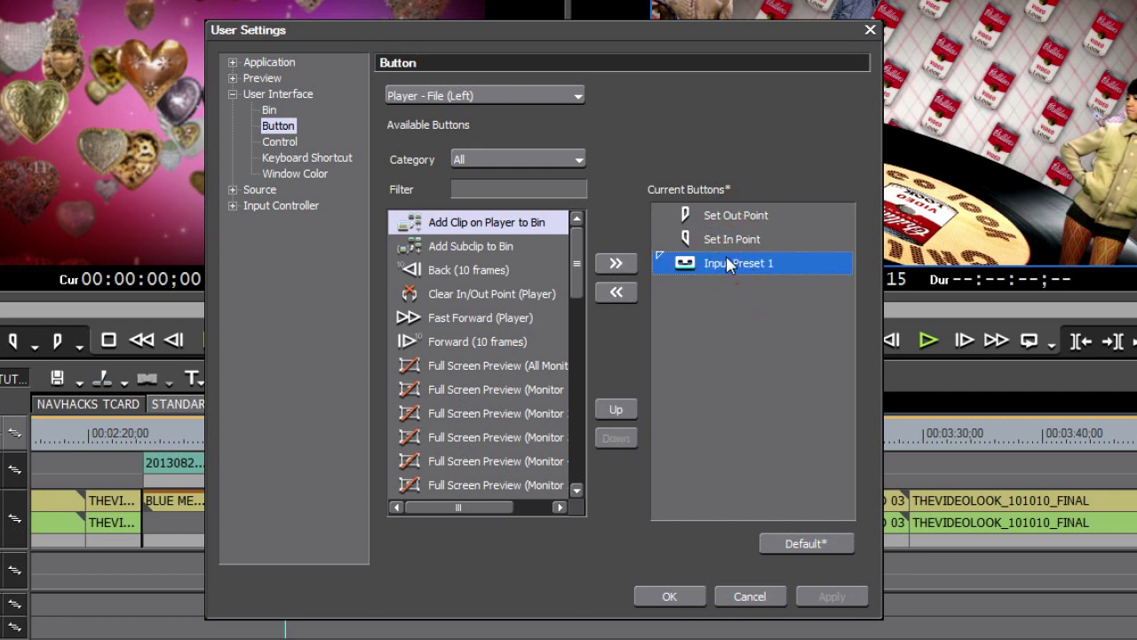
{"action": "left_click", "coordinate": [465, 223]}
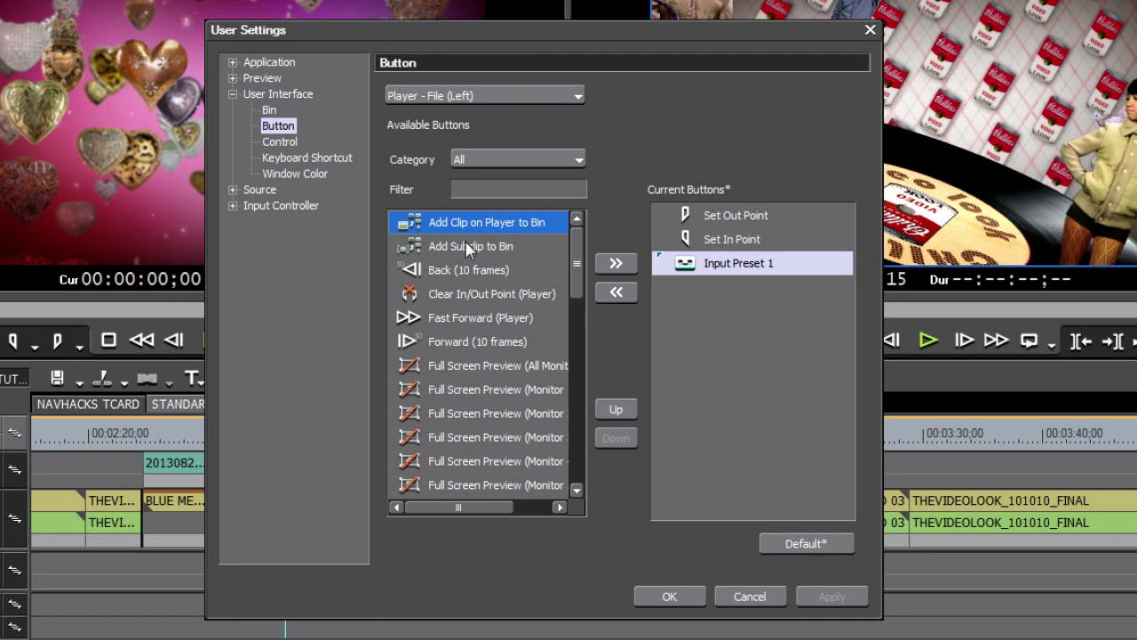
{"action": "left_click", "coordinate": [463, 246]}
{"action": "left_click", "coordinate": [463, 268]}
{"action": "left_click", "coordinate": [477, 219]}
- Add then remove the Add Clip and Add Subclip to Bin buttons, and move Set In Point up
{"action": "left_click_drag", "start_coordinate": [465, 221], "coordinate": [699, 307]}
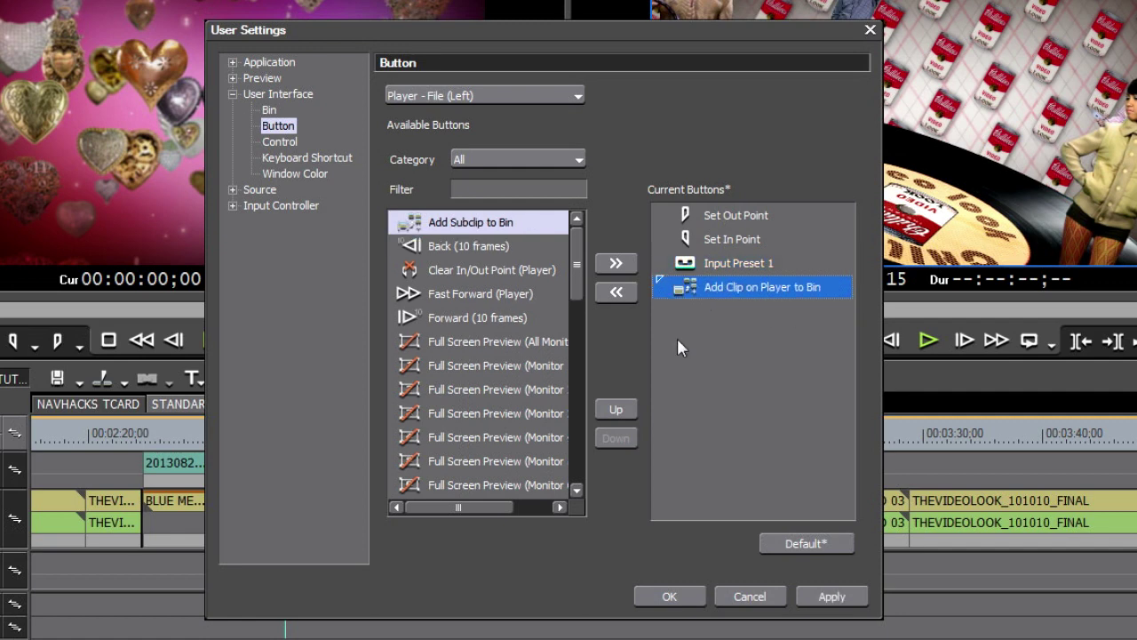
{"action": "left_click", "coordinate": [618, 263]}
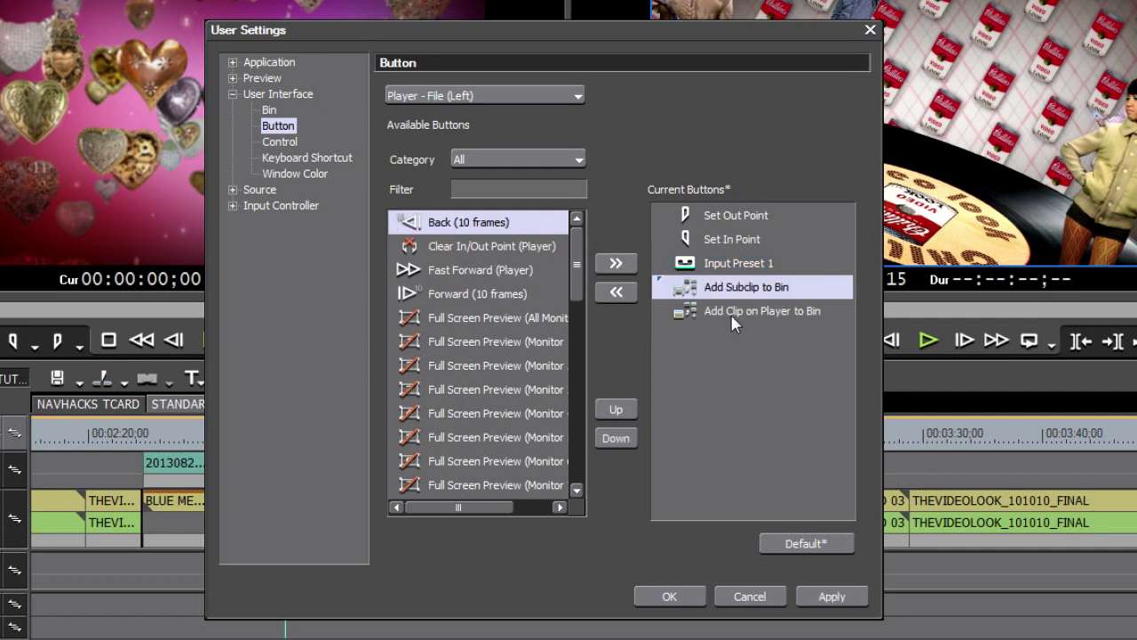
{"action": "left_click", "coordinate": [745, 286]}
{"action": "left_click_drag", "start_coordinate": [742, 287], "coordinate": [494, 264]}
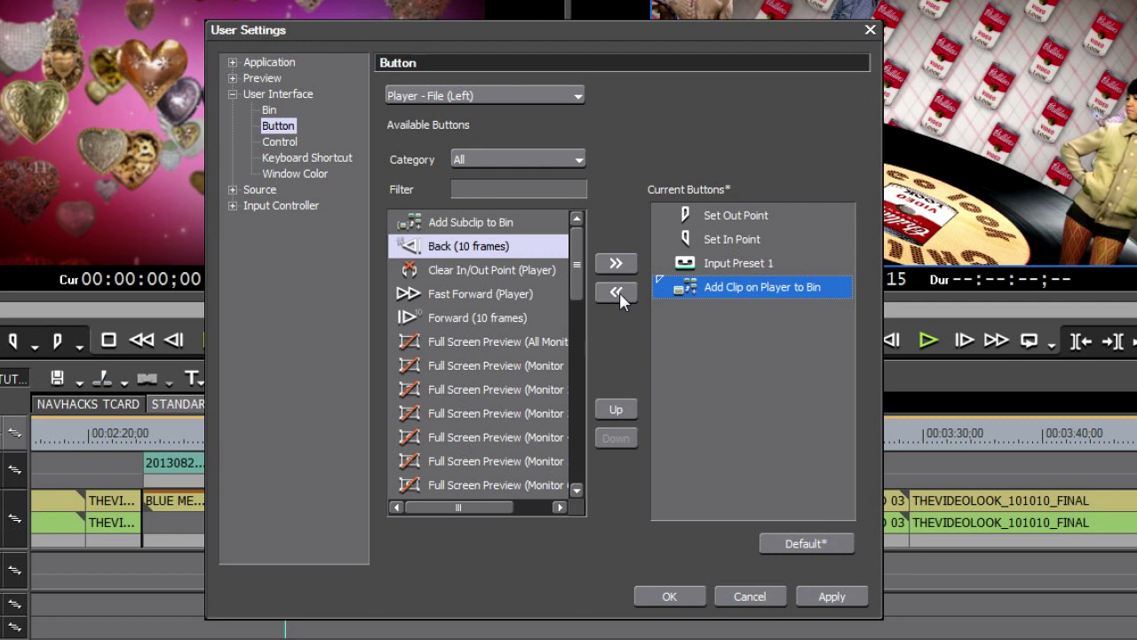
{"action": "left_click", "coordinate": [616, 292]}
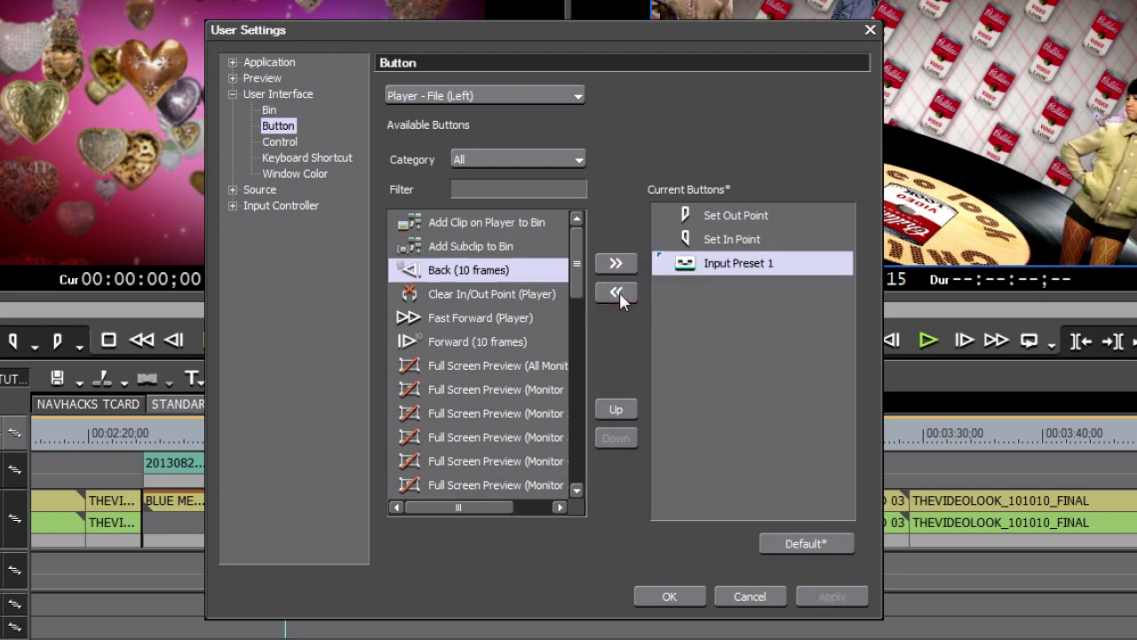
{"action": "left_click_drag", "start_coordinate": [743, 242], "coordinate": [734, 275]}
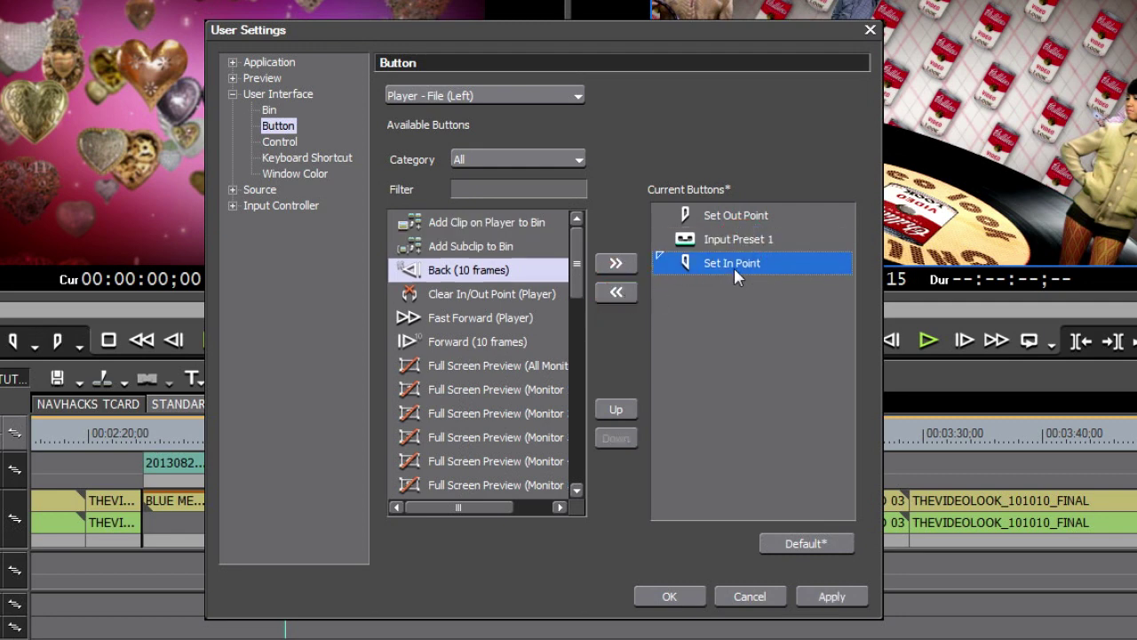
{"action": "left_click", "coordinate": [611, 404]}
{"action": "left_click", "coordinate": [613, 410]}
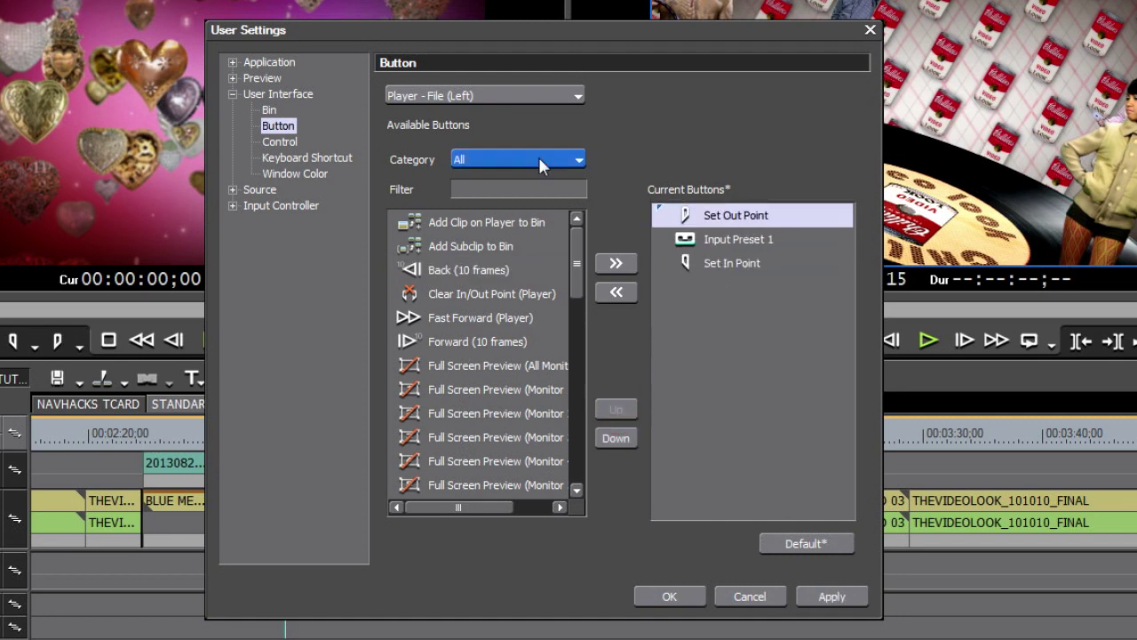
- Switch the button category to Edit and back to all, then filter buttons by 'EDIT'
{"action": "left_click", "coordinate": [538, 156]}
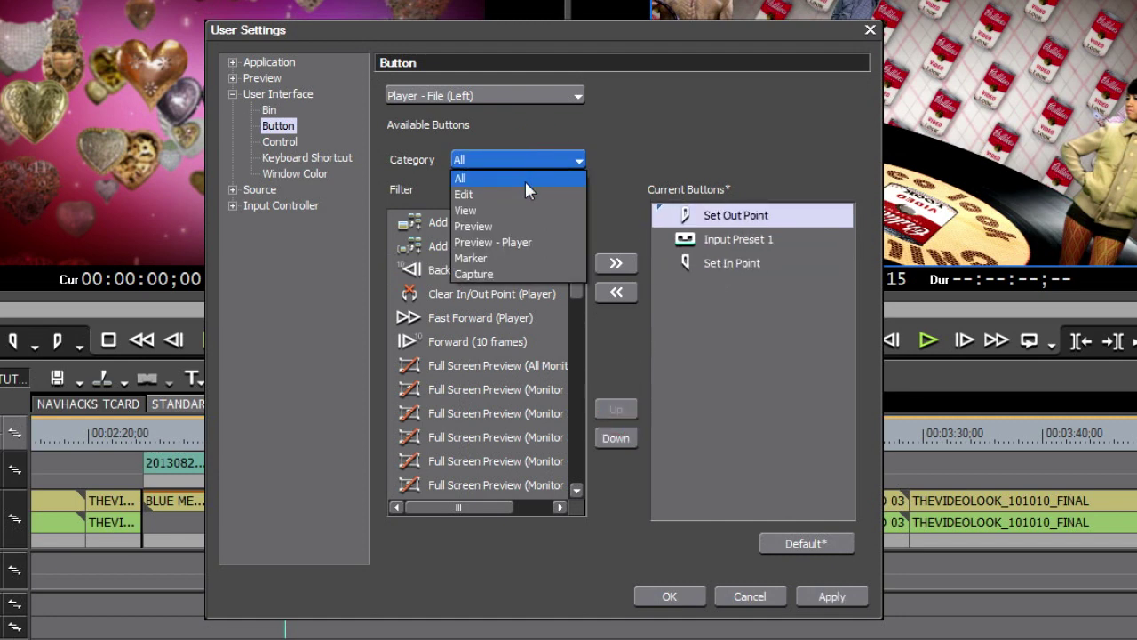
{"action": "left_click", "coordinate": [522, 194]}
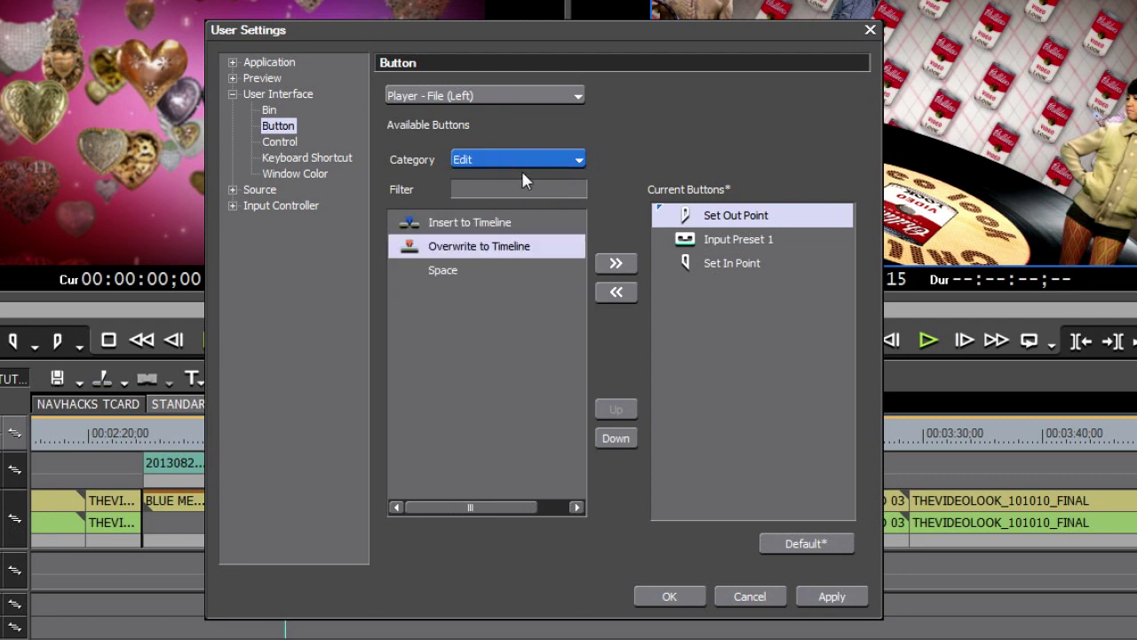
{"action": "left_click", "coordinate": [524, 157]}
{"action": "left_click", "coordinate": [511, 173]}
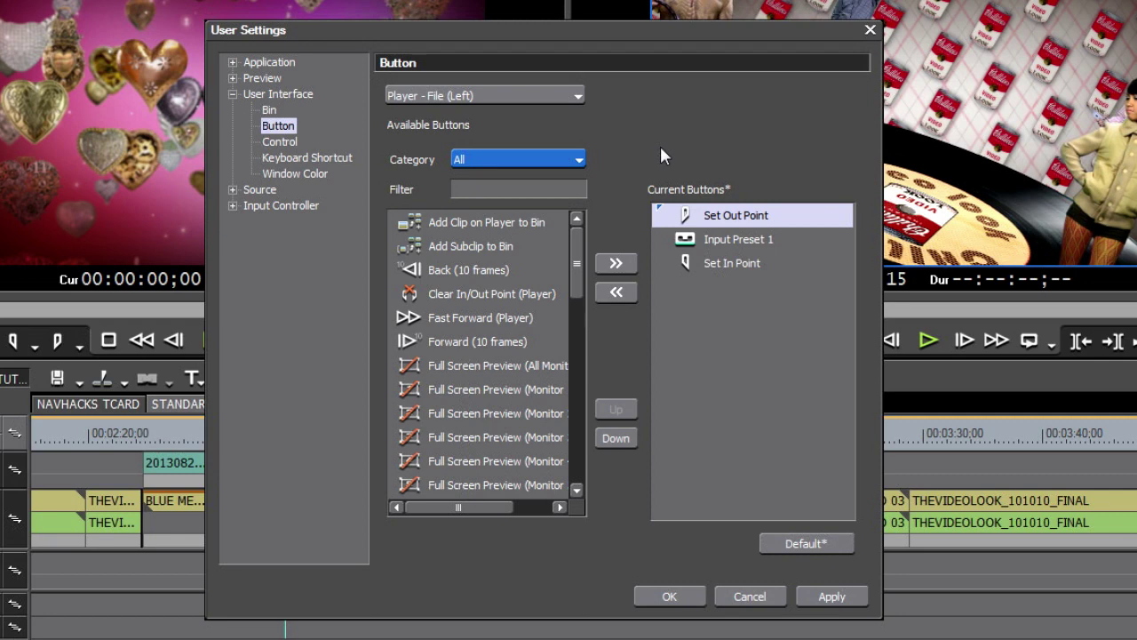
{"action": "left_click", "coordinate": [550, 192]}
{"action": "type", "text": "EDIT"}
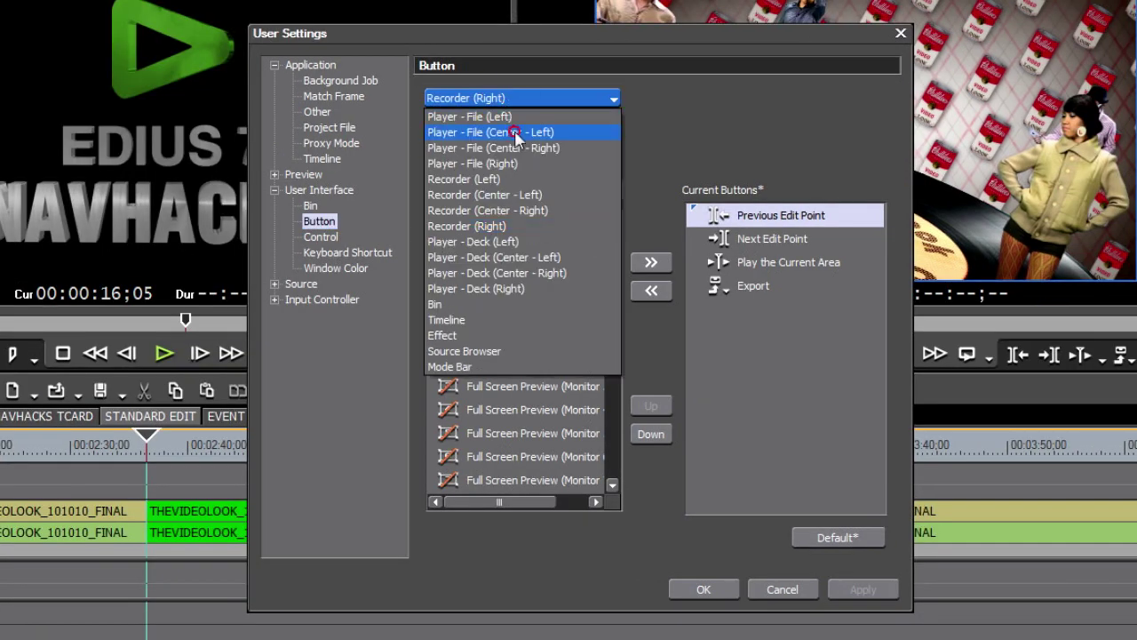
- Clear all buttons from the Recorder (Center - Left) and (Center - Right) areas and confirm
{"action": "left_click", "coordinate": [512, 134]}
{"action": "left_click", "coordinate": [524, 97]}
{"action": "left_click", "coordinate": [524, 186]}
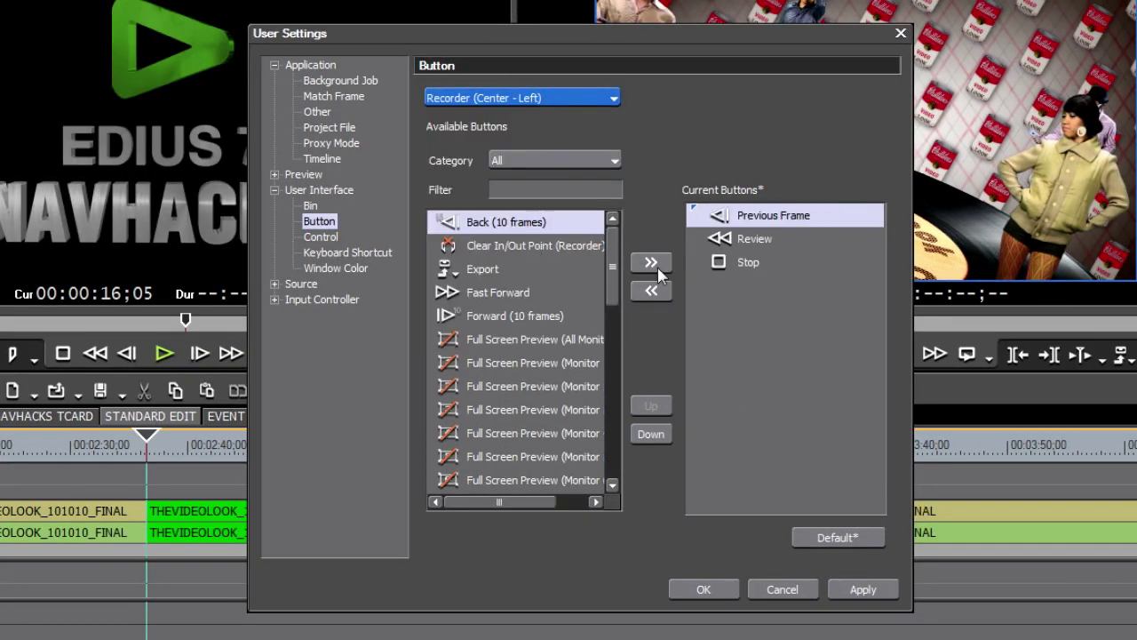
{"action": "left_click", "coordinate": [524, 97]}
{"action": "left_click", "coordinate": [524, 202]}
{"action": "left_click", "coordinate": [669, 290]}
{"action": "left_click", "coordinate": [704, 589]}
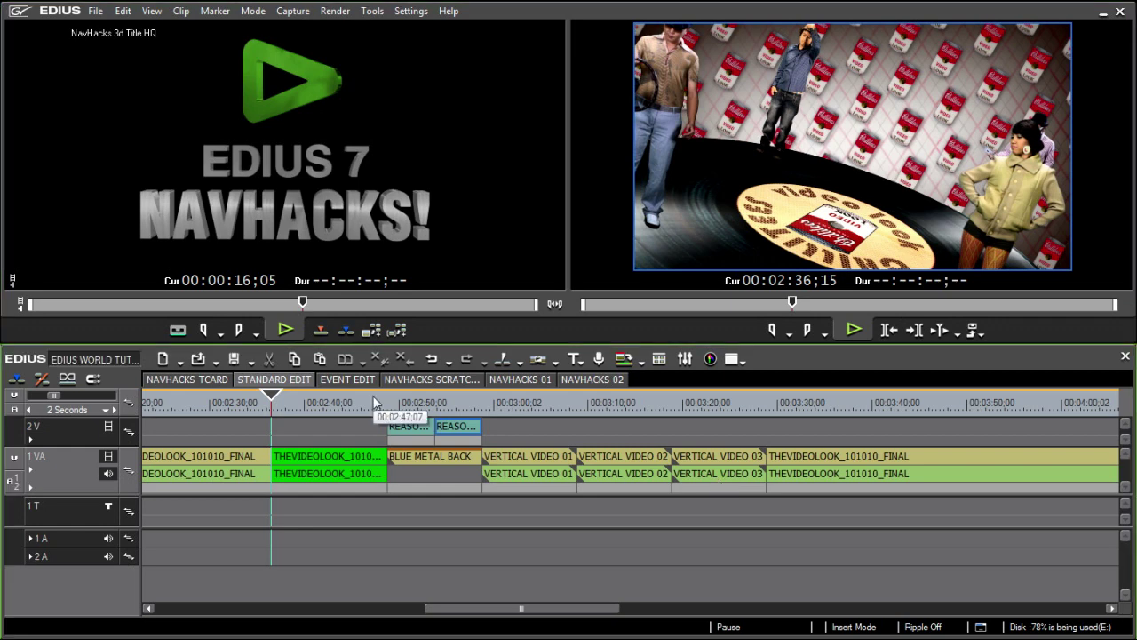
- Jump the playhead forward two edit points
{"action": "key", "text": "Page_Down"}
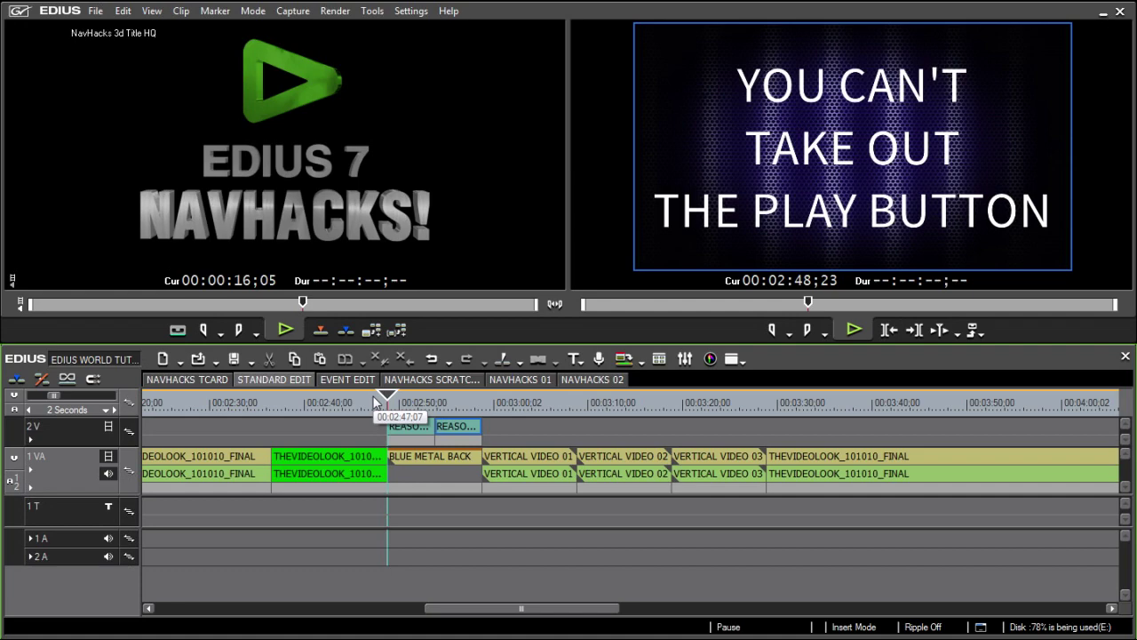
{"action": "key", "text": "Page_Down"}
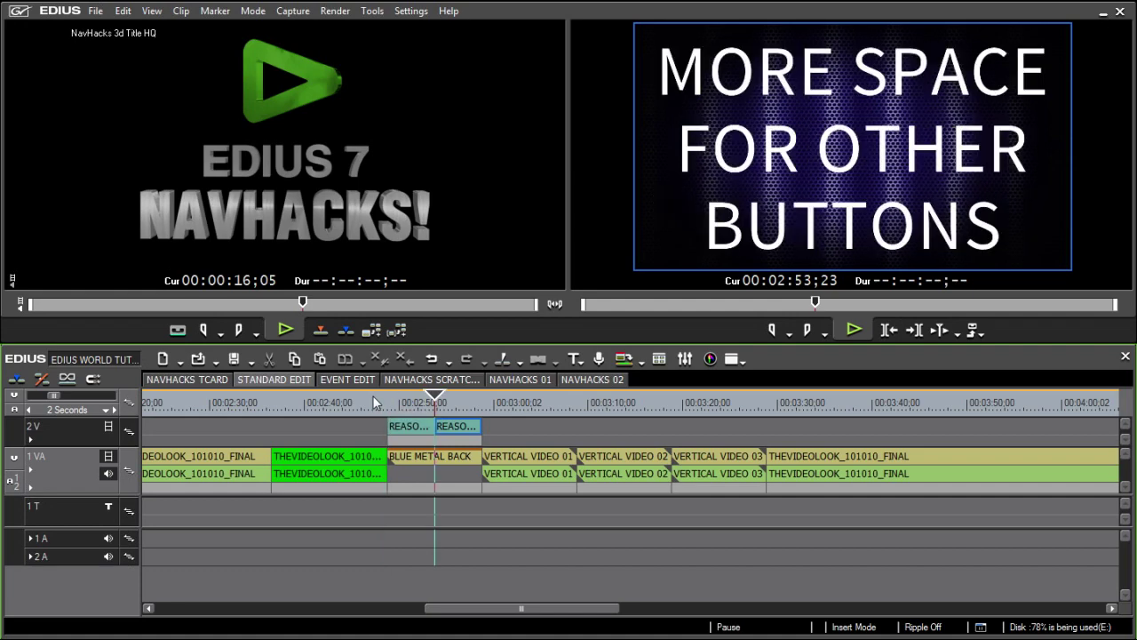
{"action": "left_click", "coordinate": [411, 10]}
- Add Toggle Zebra Display to the Recorder (Left) buttons and turn zebra stripes on at 00:02:45;02
{"action": "left_click", "coordinate": [417, 47]}
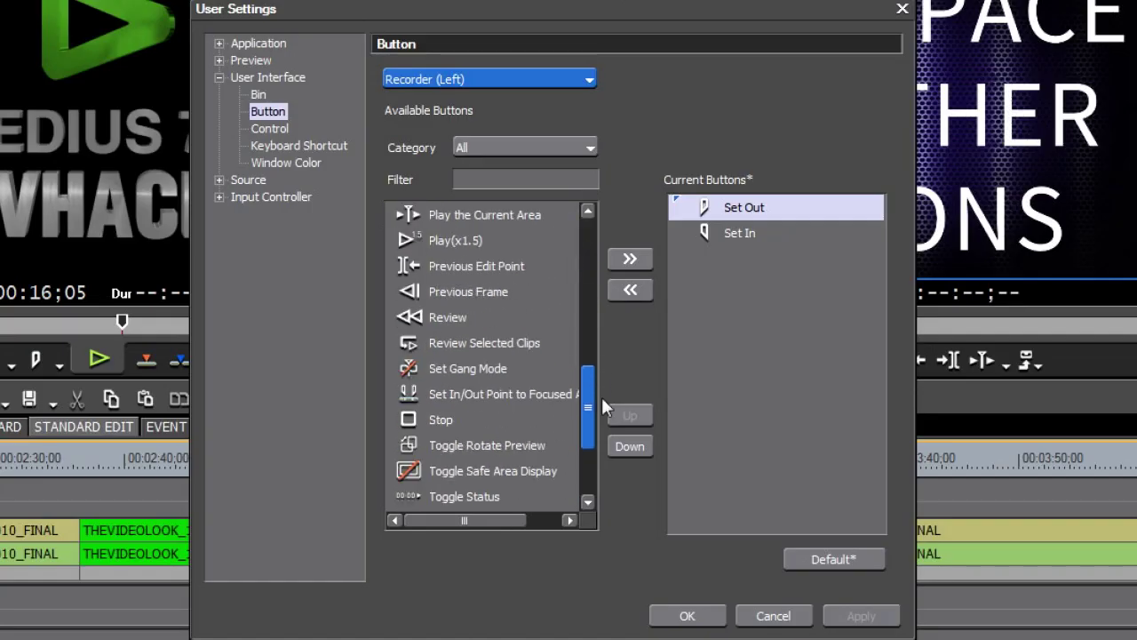
{"action": "scroll", "coordinate": [603, 406], "scroll_direction": "down", "scroll_amount": 1}
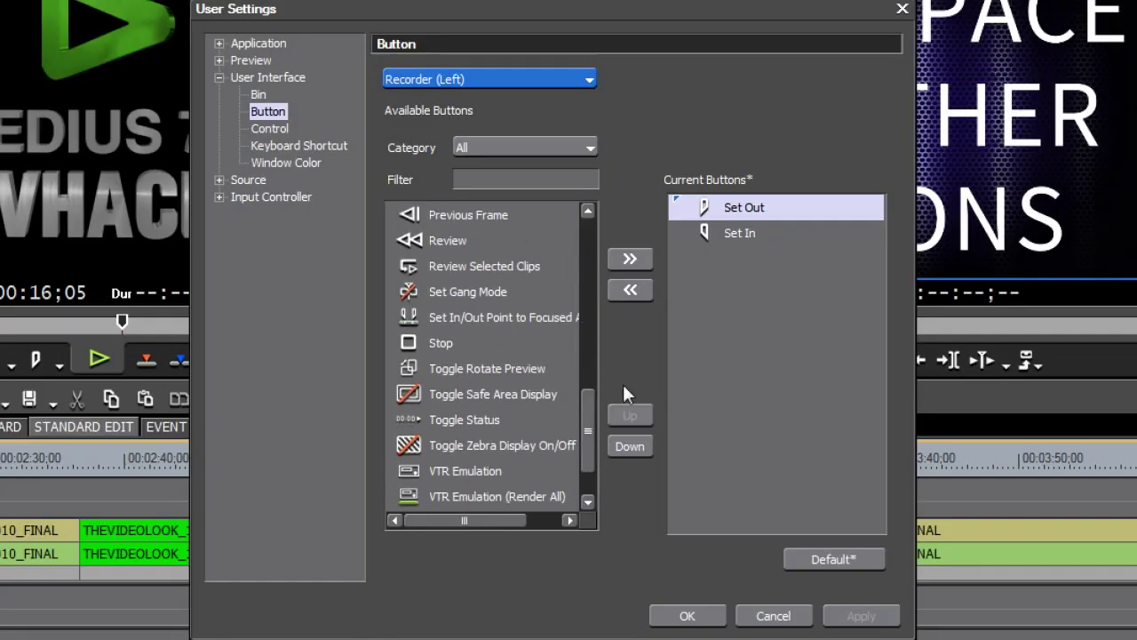
{"action": "left_click", "coordinate": [505, 446]}
{"action": "left_click", "coordinate": [630, 258]}
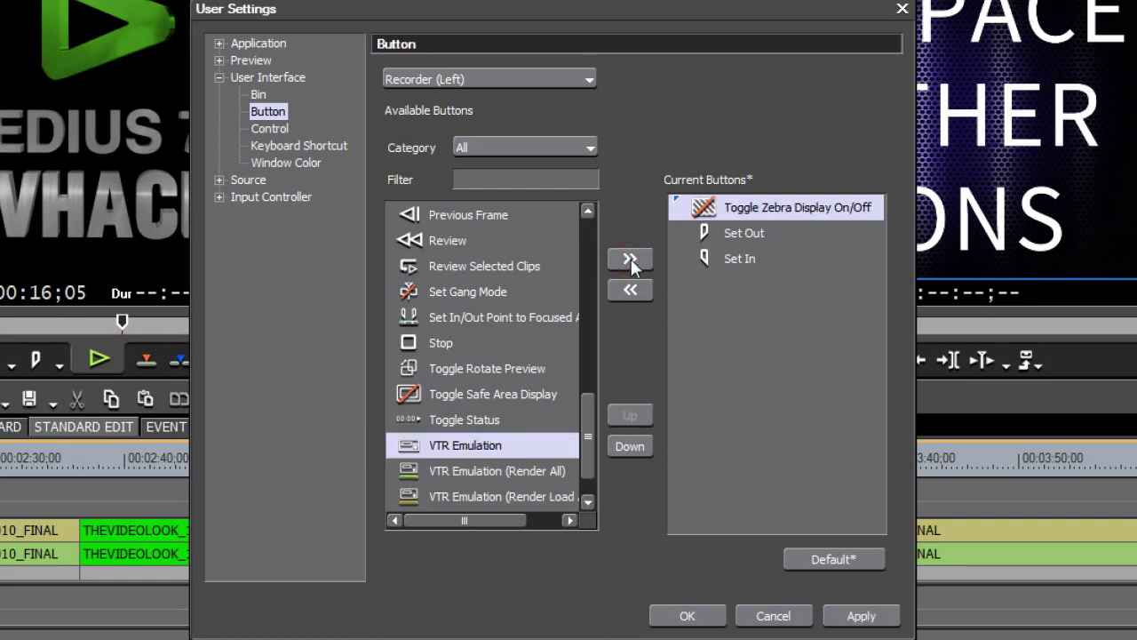
{"action": "key", "text": "Return"}
{"action": "left_click", "coordinate": [352, 404]}
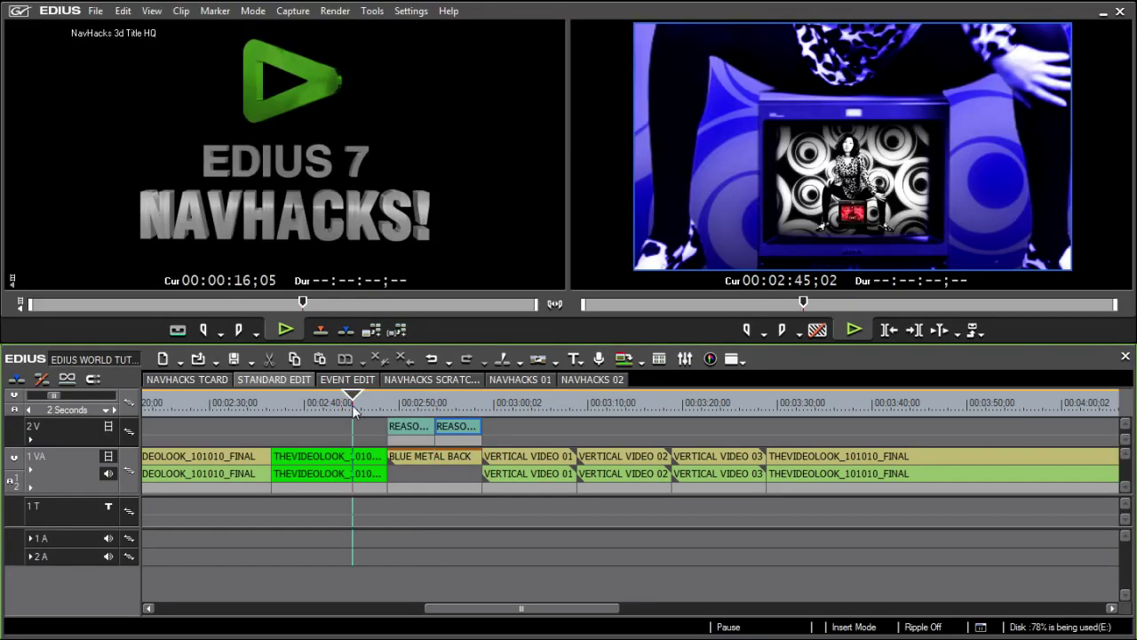
{"action": "left_click", "coordinate": [818, 331]}
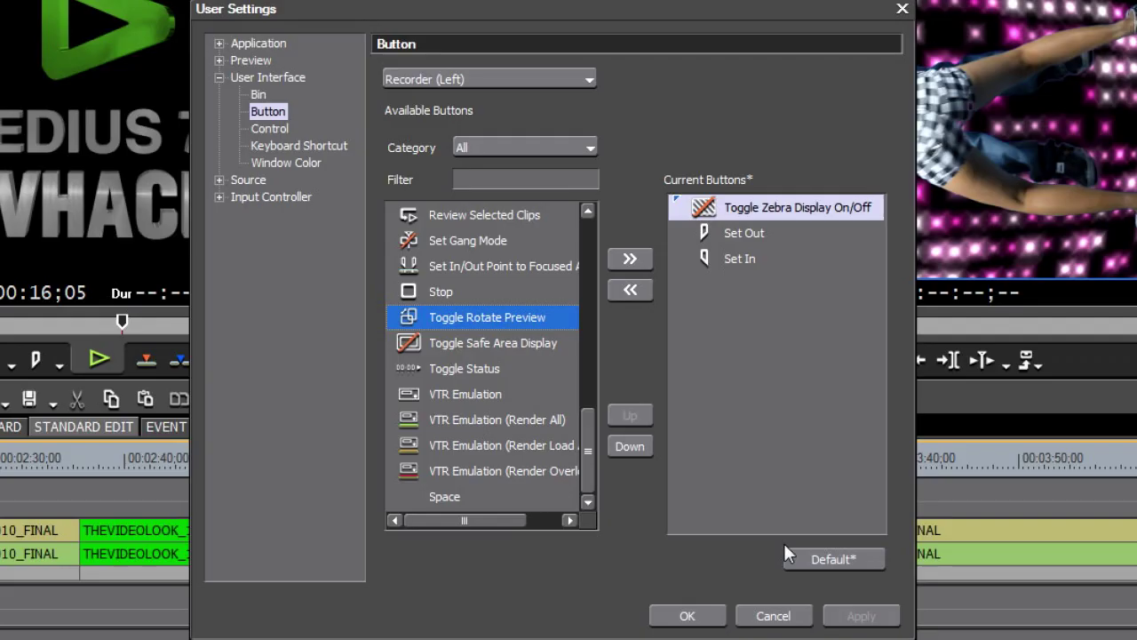
- Add Toggle Rotate Preview to the recorder buttons, rotate the preview to portrait and play it
{"action": "left_click", "coordinate": [636, 261]}
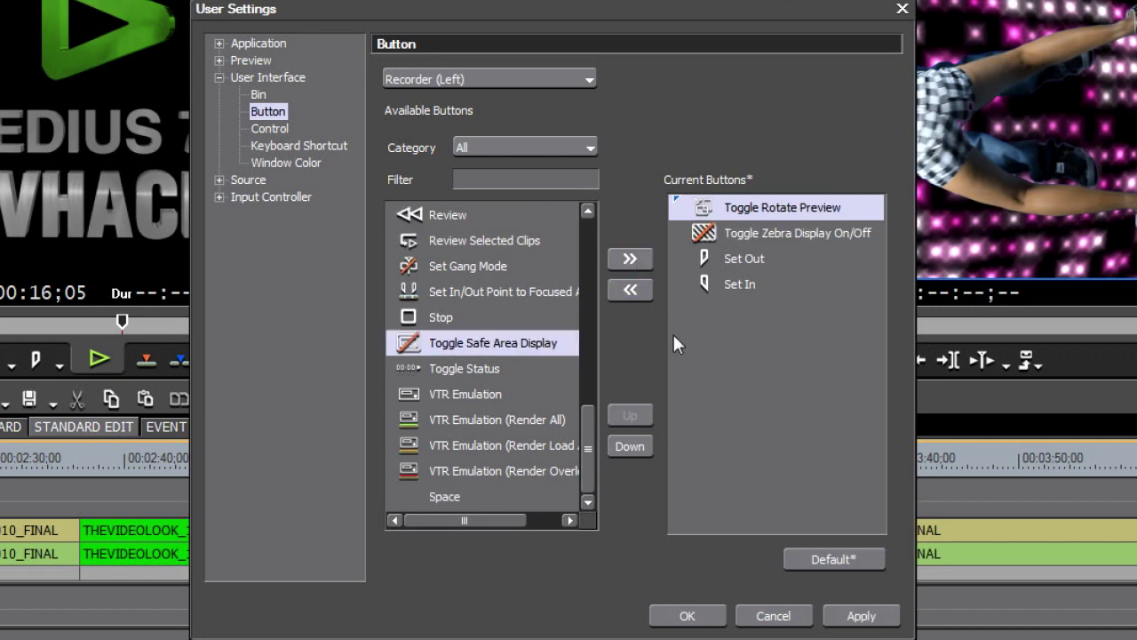
{"action": "left_click", "coordinate": [713, 617]}
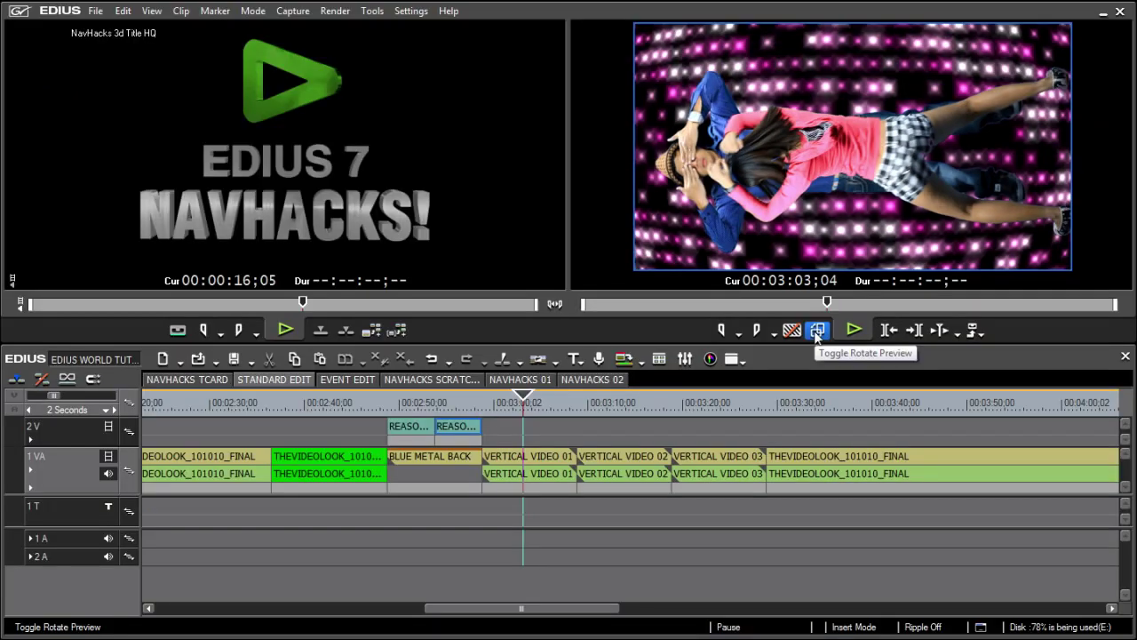
{"action": "left_click", "coordinate": [816, 331]}
{"action": "key", "text": "space"}
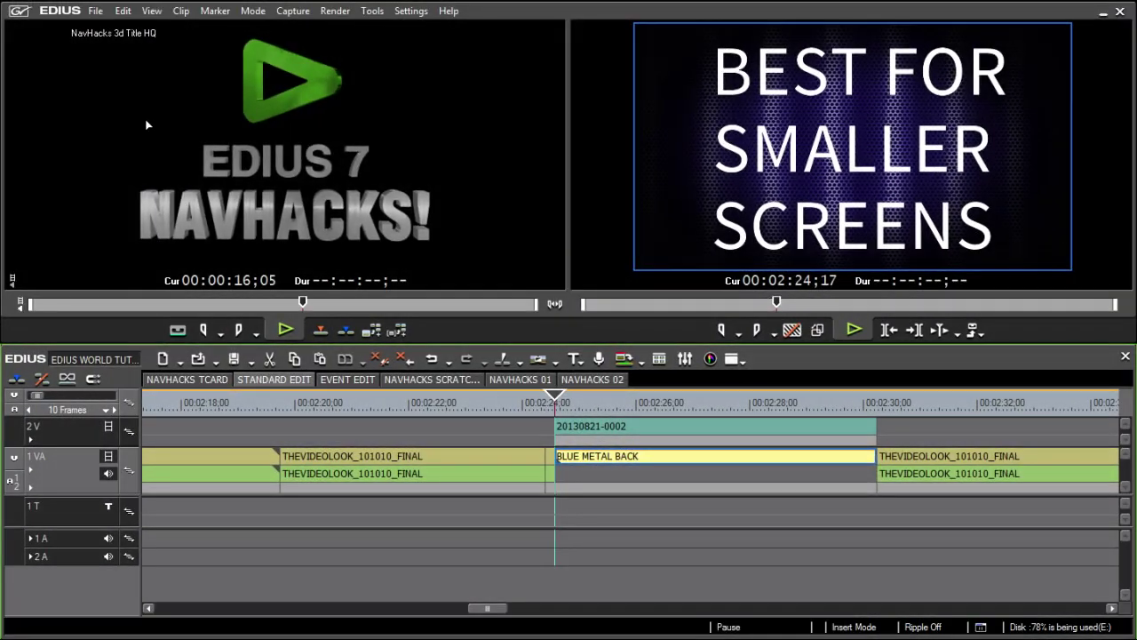
- Apply a saved Tutorial Layout from View > Window Layout > Apply Layout
{"action": "left_click", "coordinate": [151, 11]}
{"action": "mouse_move", "coordinate": [202, 326]}
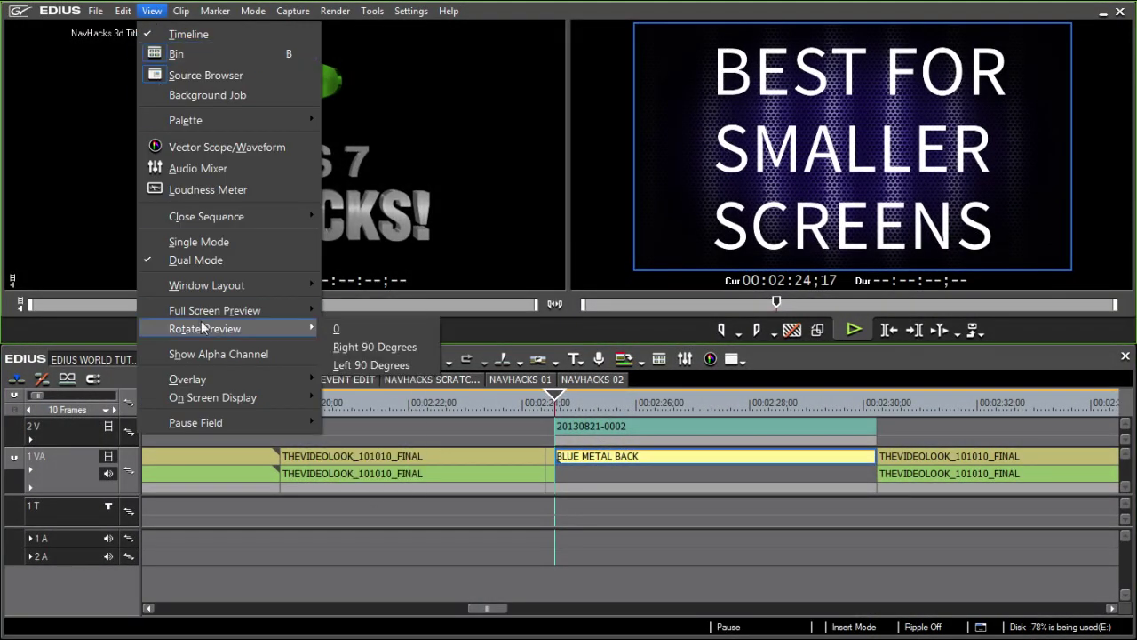
{"action": "mouse_move", "coordinate": [206, 285]}
{"action": "mouse_move", "coordinate": [368, 308]}
{"action": "left_click", "coordinate": [619, 355]}
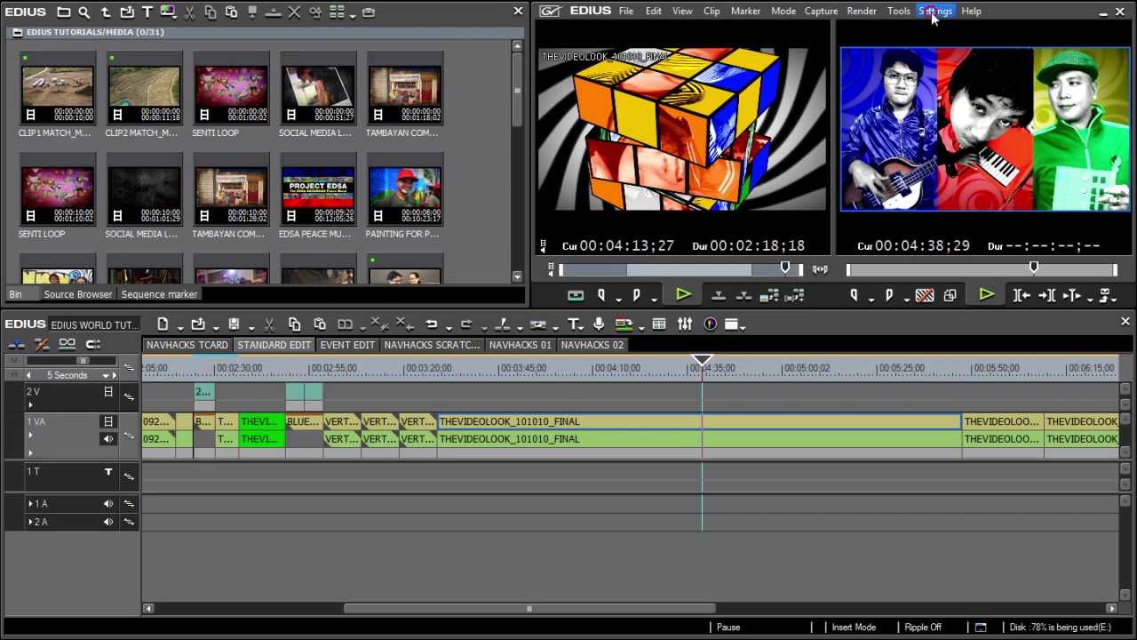
{"action": "left_click", "coordinate": [933, 13]}
- Turn off Show Timecode and Show Player & Recorder Buttons on the Control page
{"action": "left_click", "coordinate": [706, 213]}
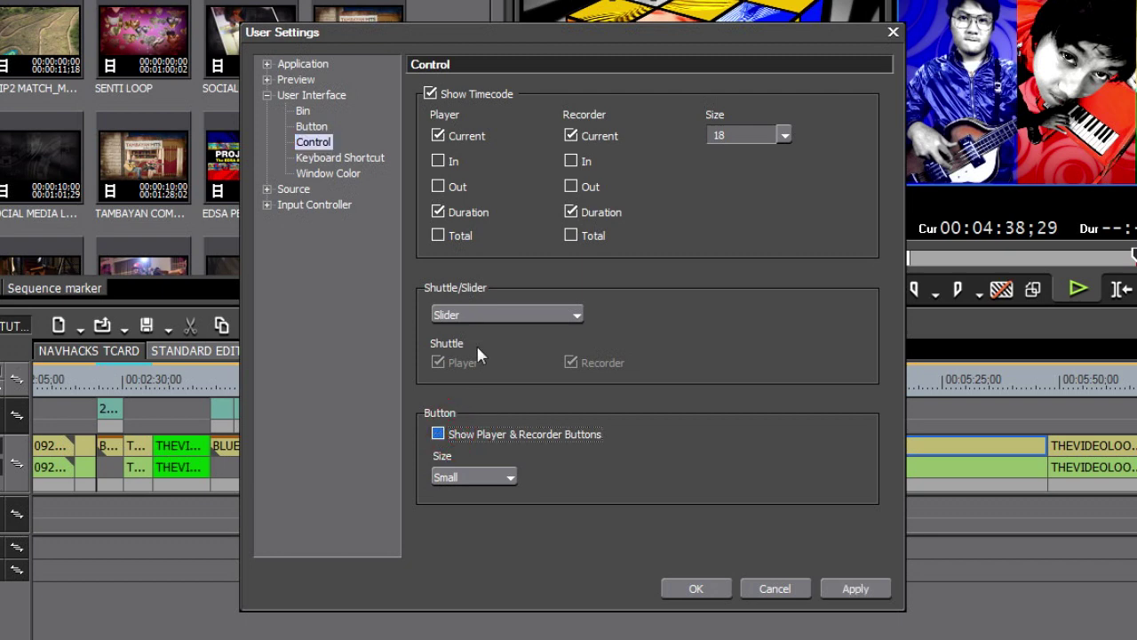
{"action": "left_click", "coordinate": [430, 94]}
{"action": "left_click", "coordinate": [855, 588]}
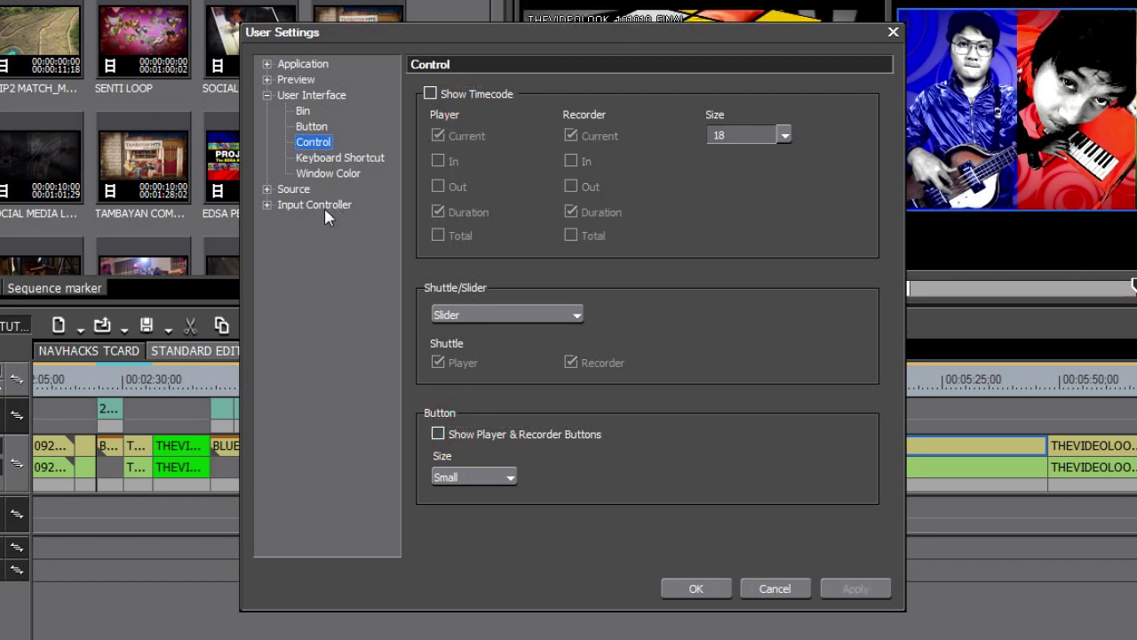
- Remove all buttons from the Timeline and Mode Bar button sets and confirm
{"action": "left_click", "coordinate": [312, 126]}
{"action": "left_click", "coordinate": [514, 96]}
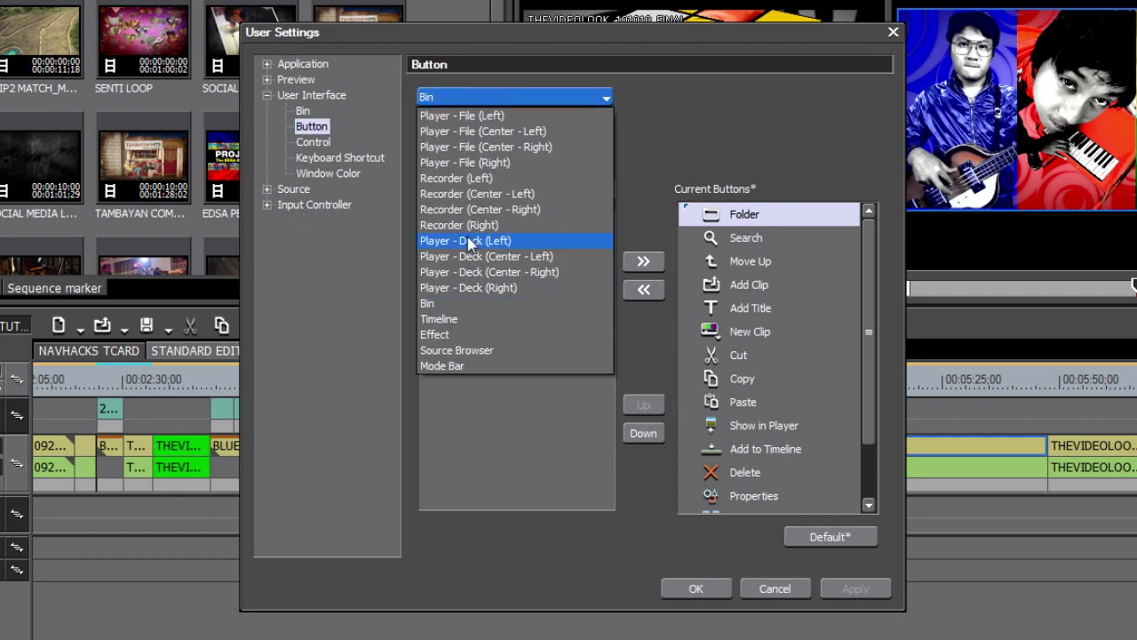
{"action": "left_click", "coordinate": [462, 321]}
{"action": "left_click", "coordinate": [643, 289]}
{"action": "left_click", "coordinate": [514, 96]}
{"action": "left_click", "coordinate": [434, 334]}
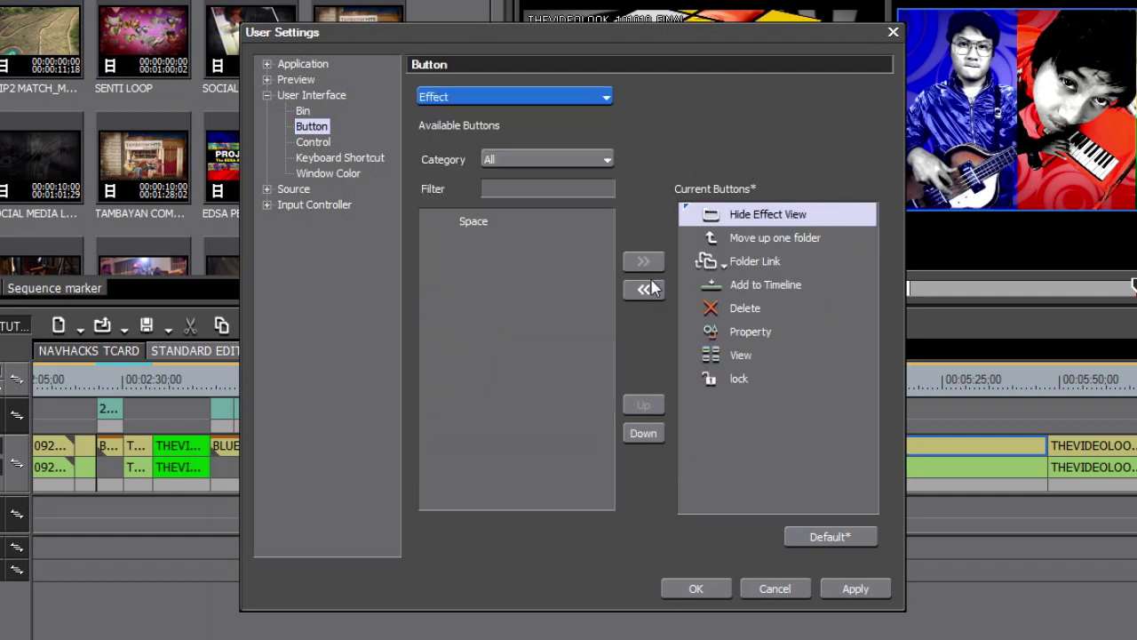
{"action": "left_click", "coordinate": [514, 96]}
{"action": "left_click", "coordinate": [480, 365]}
{"action": "left_click", "coordinate": [643, 289]}
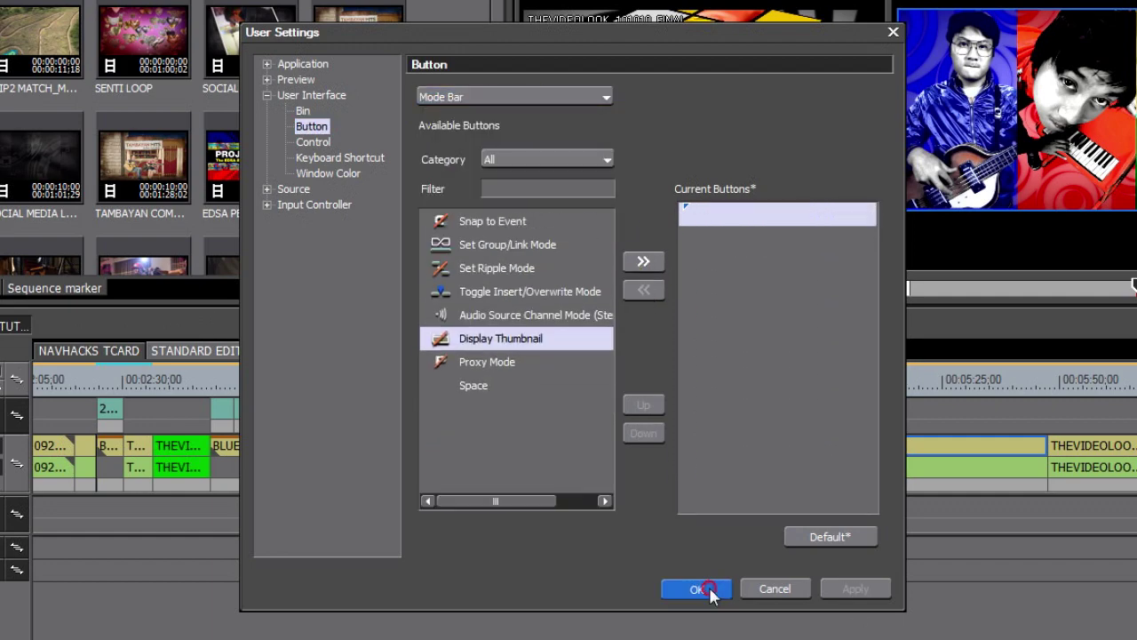
{"action": "left_click", "coordinate": [696, 588]}
{"action": "left_click", "coordinate": [934, 11]}
{"action": "left_click", "coordinate": [940, 52]}
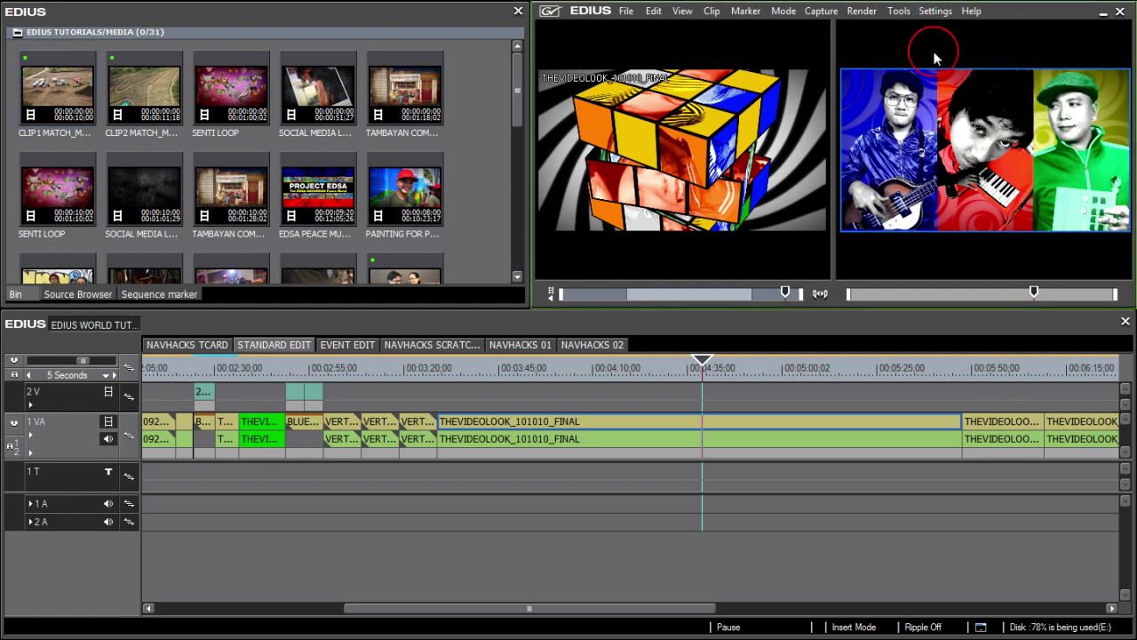
- Drag the Window Color green slider to -32 for a purple tint and apply
{"action": "left_click", "coordinate": [380, 202]}
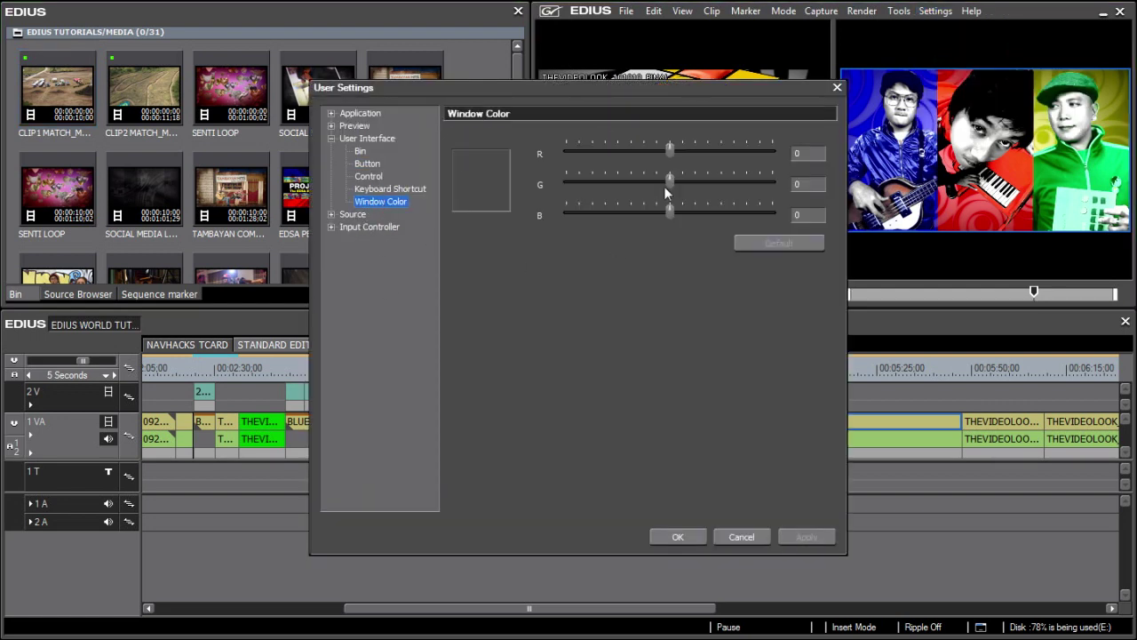
{"action": "left_click_drag", "start_coordinate": [668, 189], "coordinate": [502, 186]}
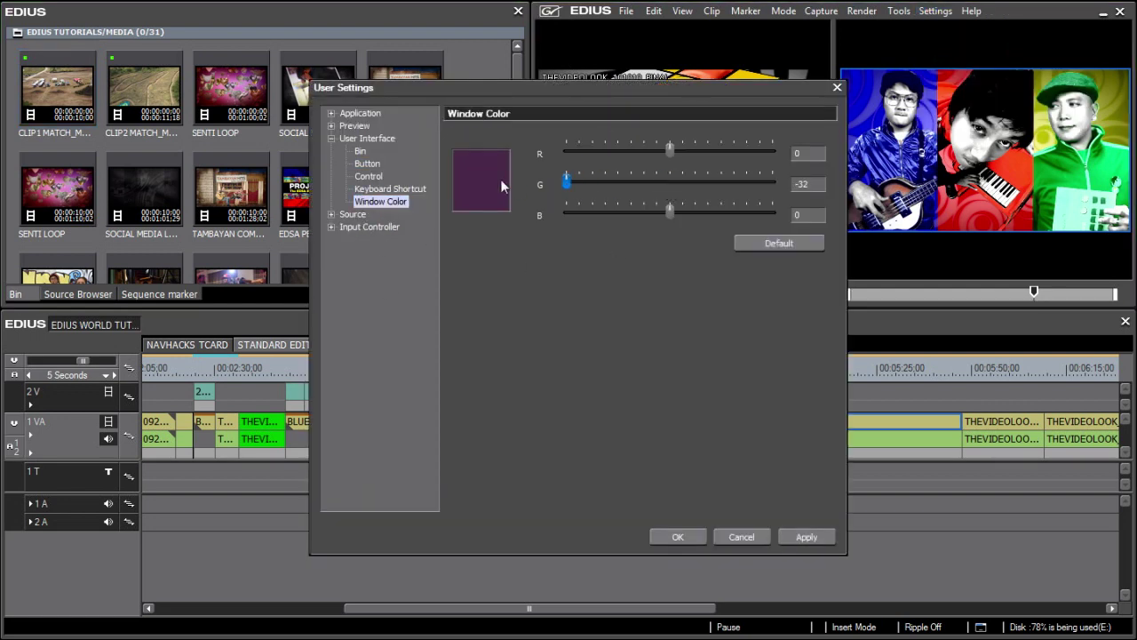
{"action": "left_click", "coordinate": [673, 537]}
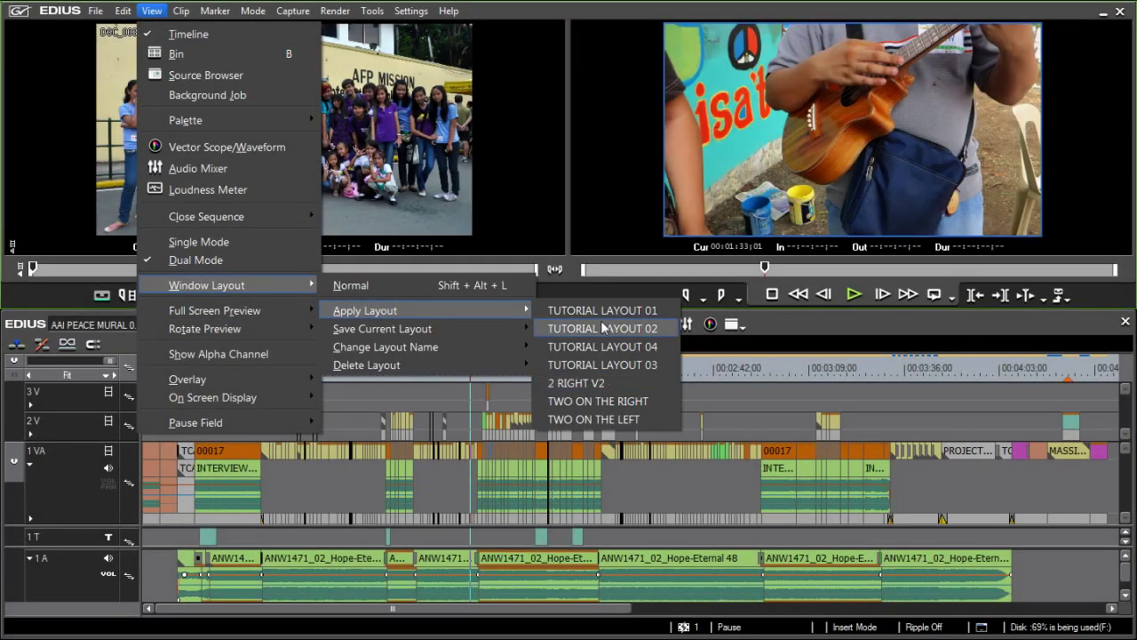
- Apply TUTORIAL LAYOUT 02 from the Apply Layout list
{"action": "left_click", "coordinate": [602, 328]}
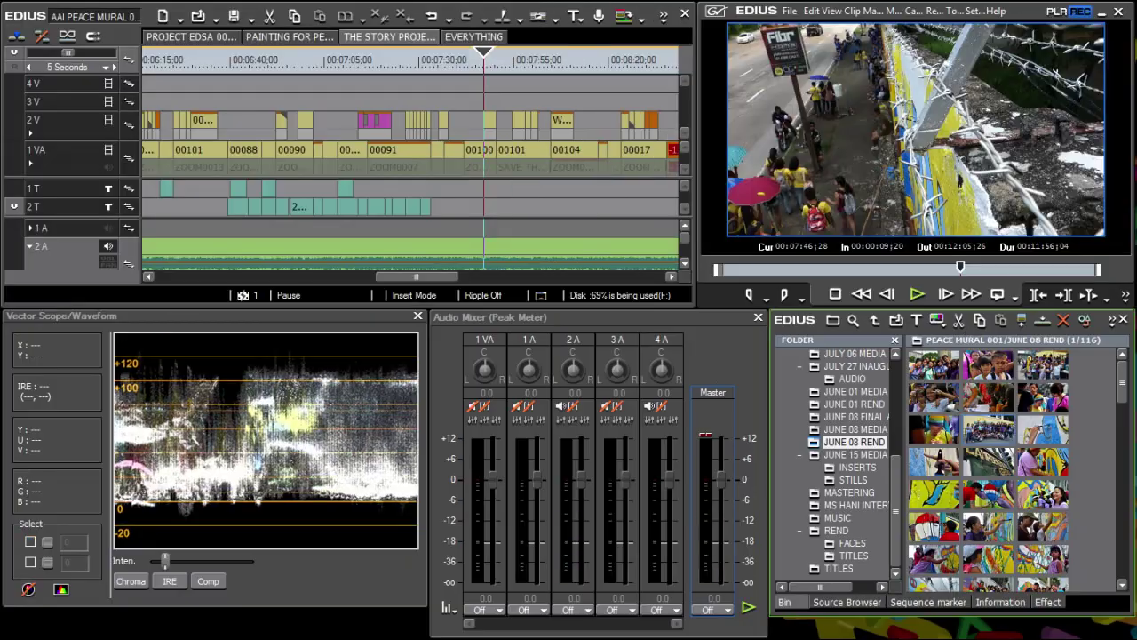